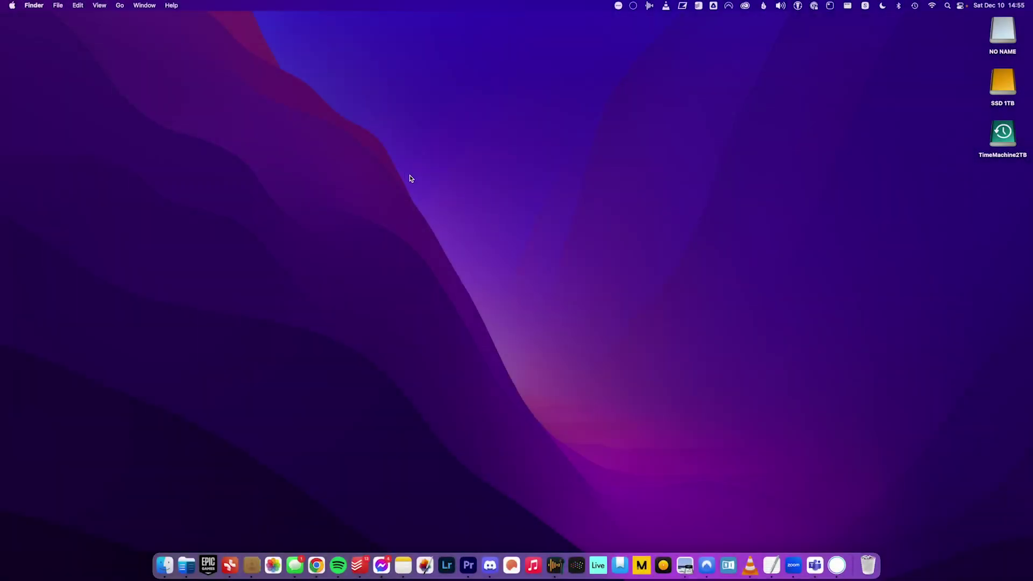
Step: Open the Accessibility Spoken Content settings in System Preferences
left_click(13, 6)
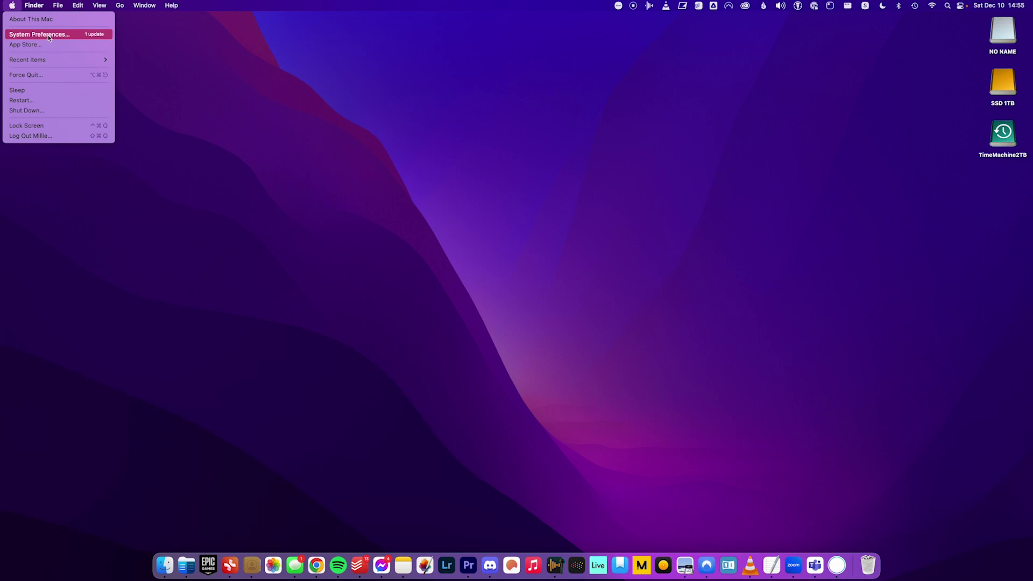
left_click(49, 37)
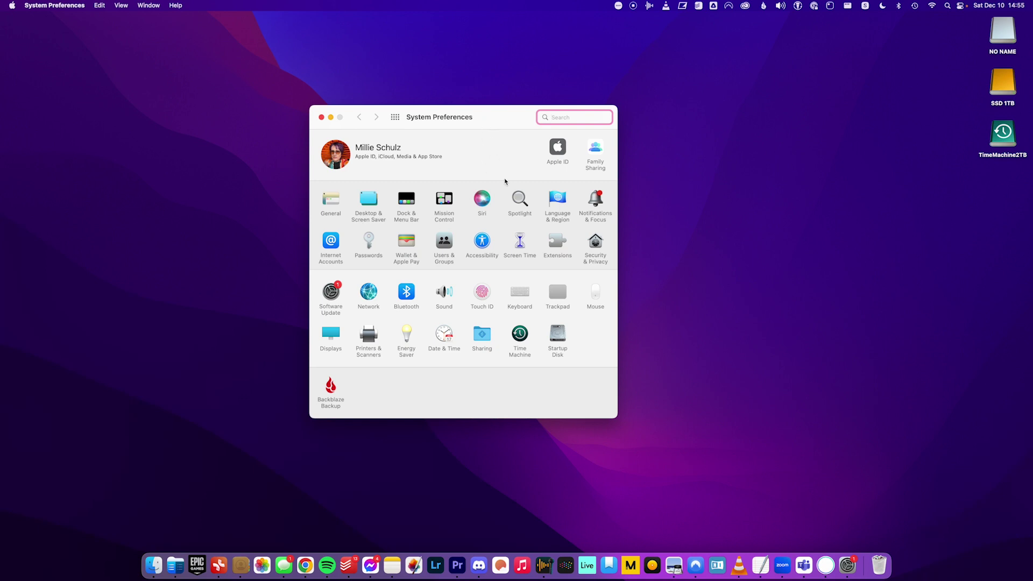
left_click(483, 242)
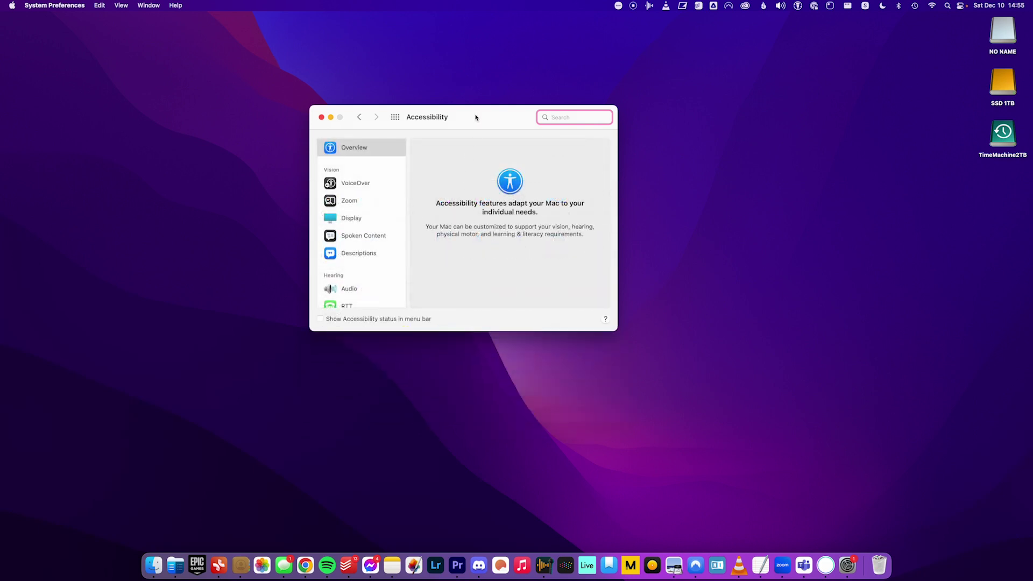
left_click_drag(477, 118, 498, 120)
left_click(388, 241)
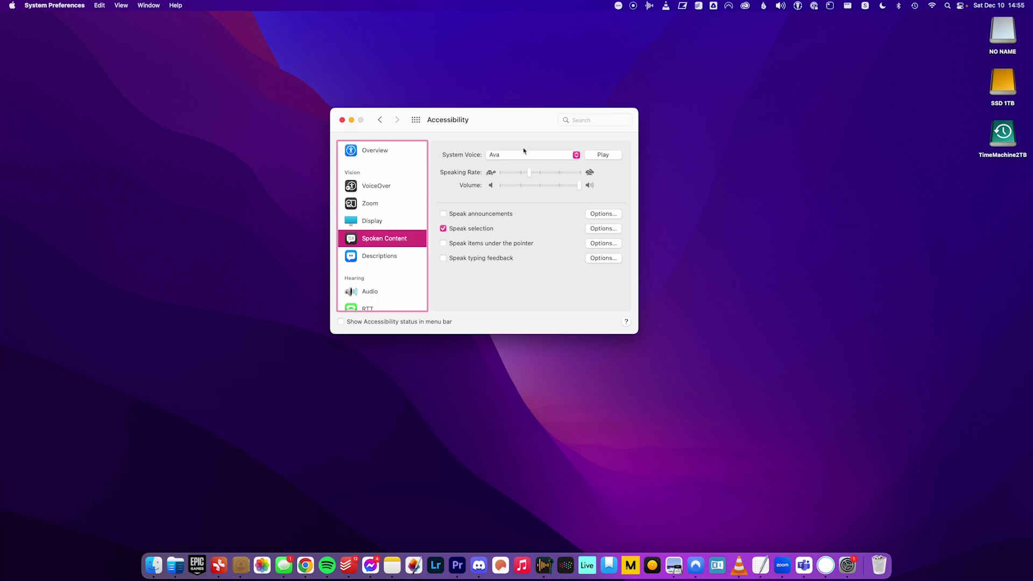
Step: Keep Ava as the system voice and play a sample of it
left_click(542, 155)
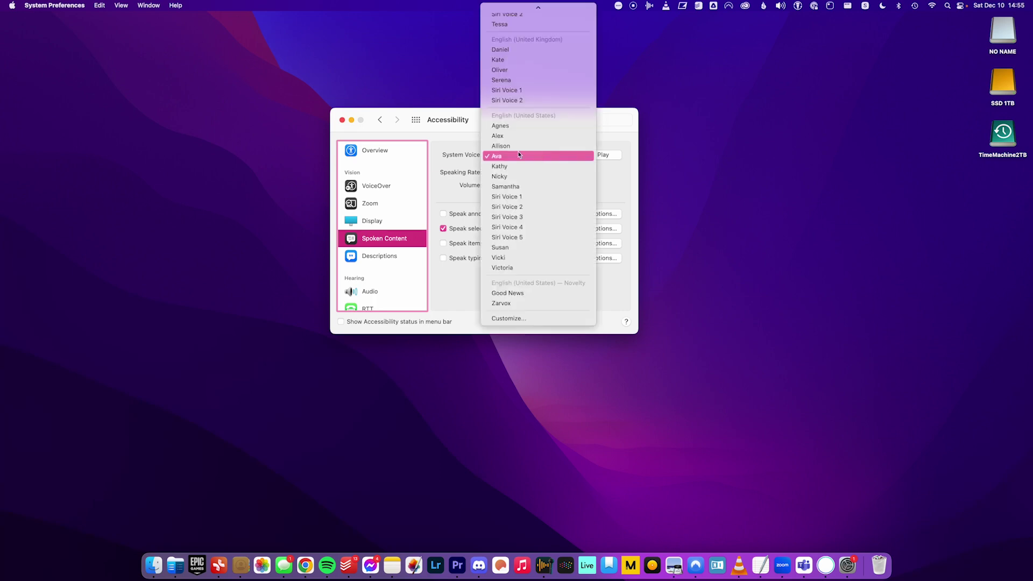
left_click(449, 145)
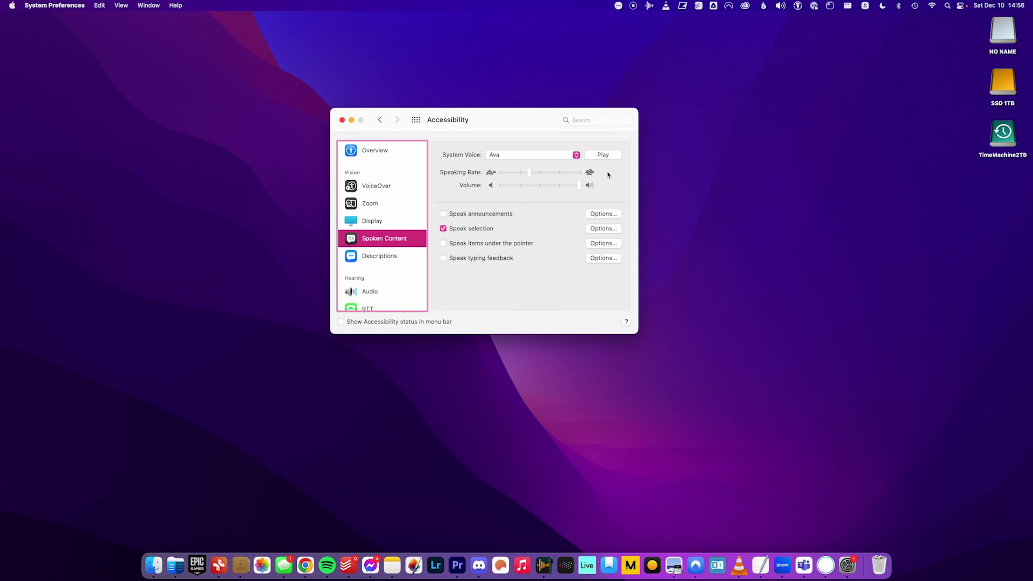
left_click(604, 155)
Step: Open the Speak selection options and confirm them with OK
left_click(597, 230)
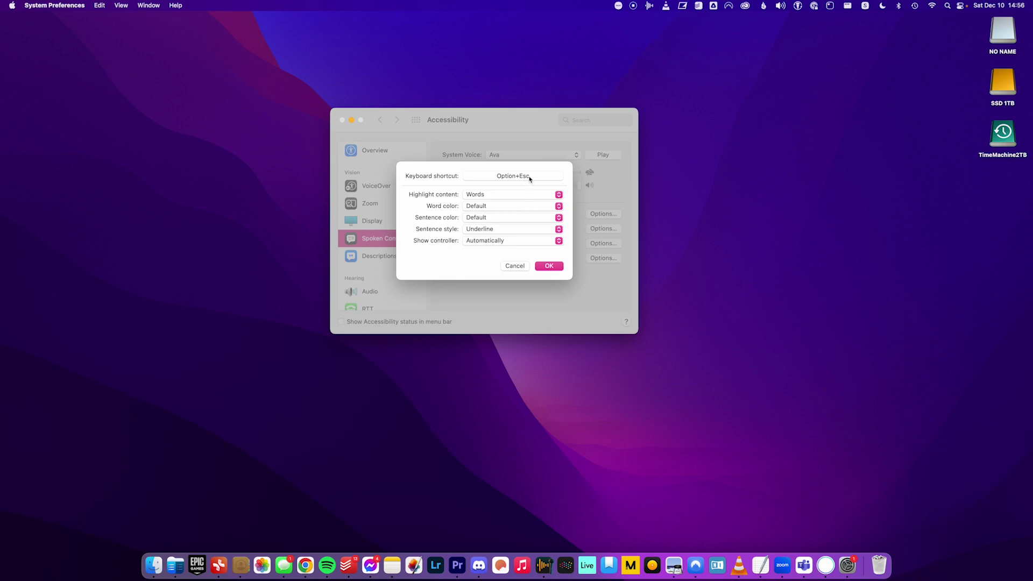
left_click(549, 266)
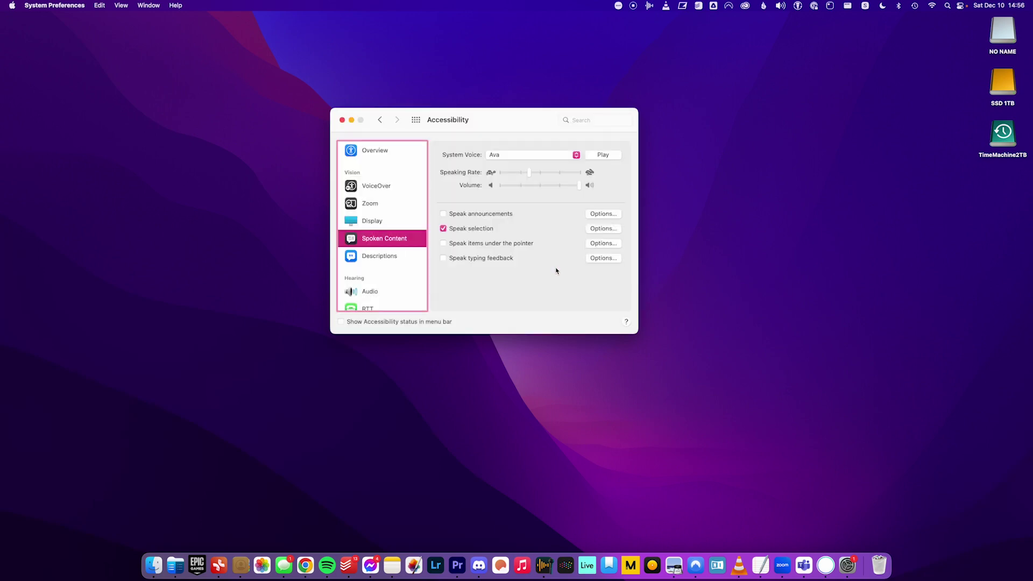
left_click_drag(517, 121, 550, 125)
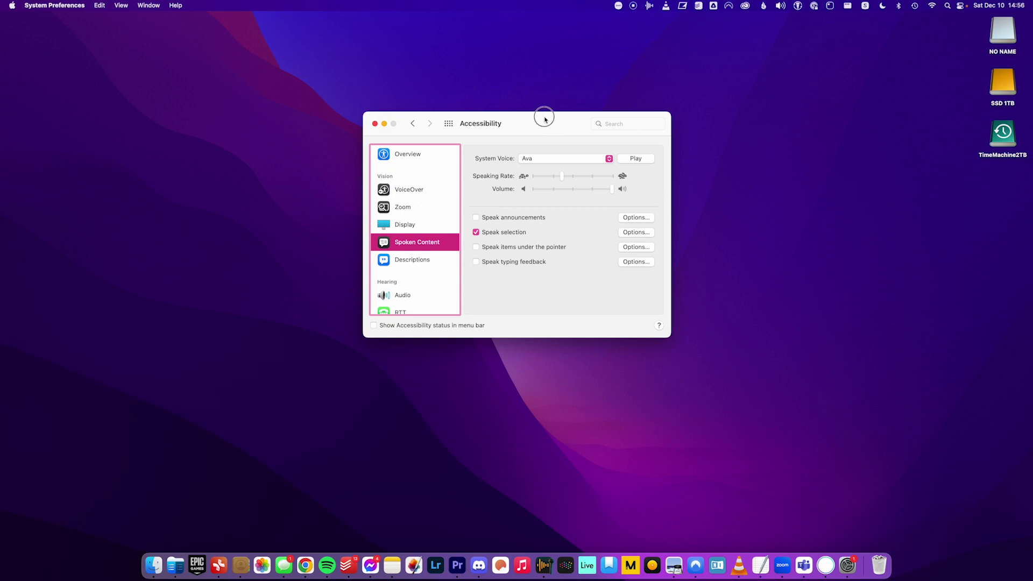
Step: Quit System Preferences and launch a new blank TextEdit document
left_click_drag(545, 120, 538, 113)
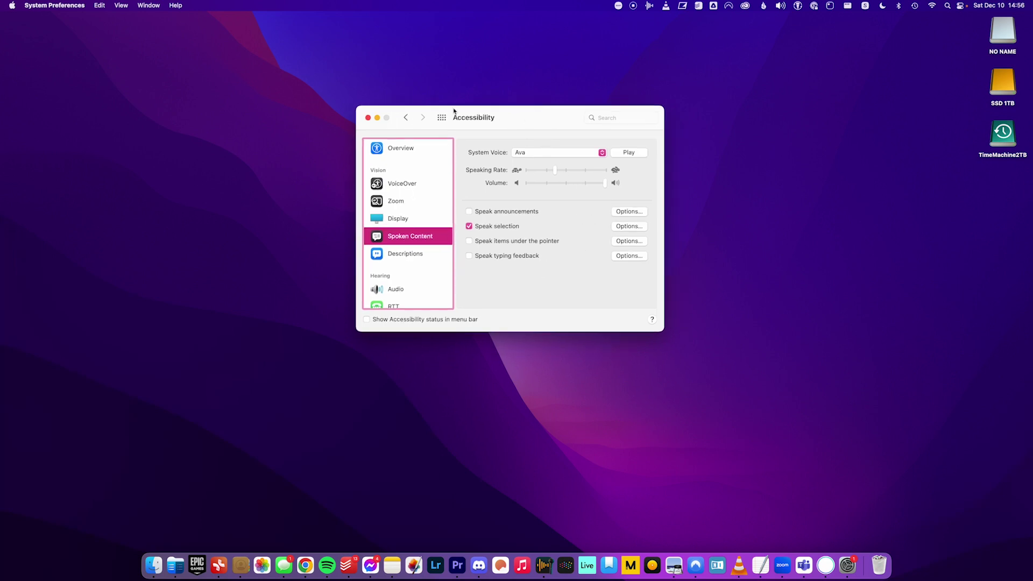
left_click(368, 117)
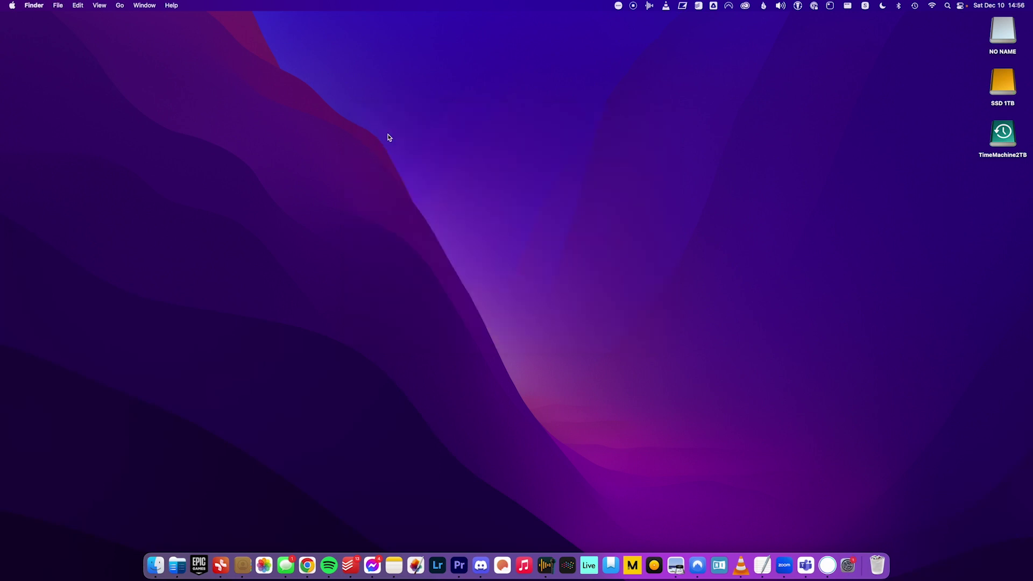
left_click(772, 567)
Step: Type 'hello', have it spoken aloud with Option+Esc, and move the window left
left_click_drag(428, 159, 549, 138)
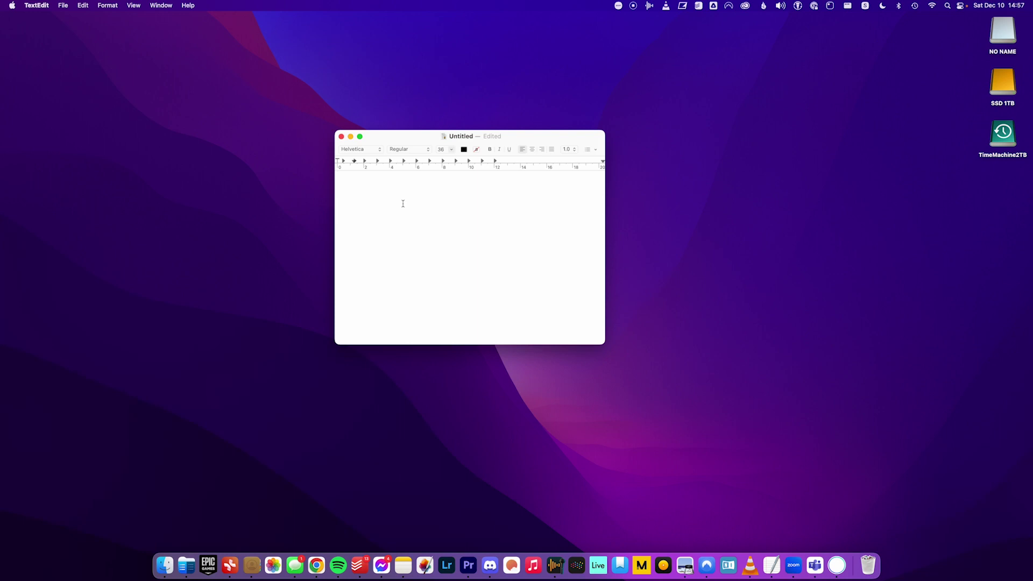
type("hello")
double_click(364, 184)
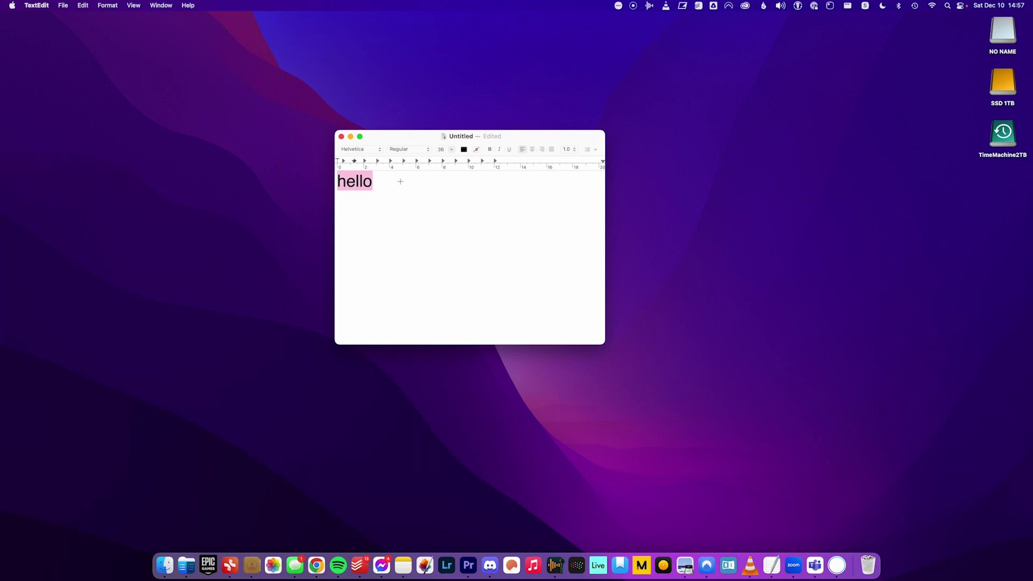
key("alt+Escape")
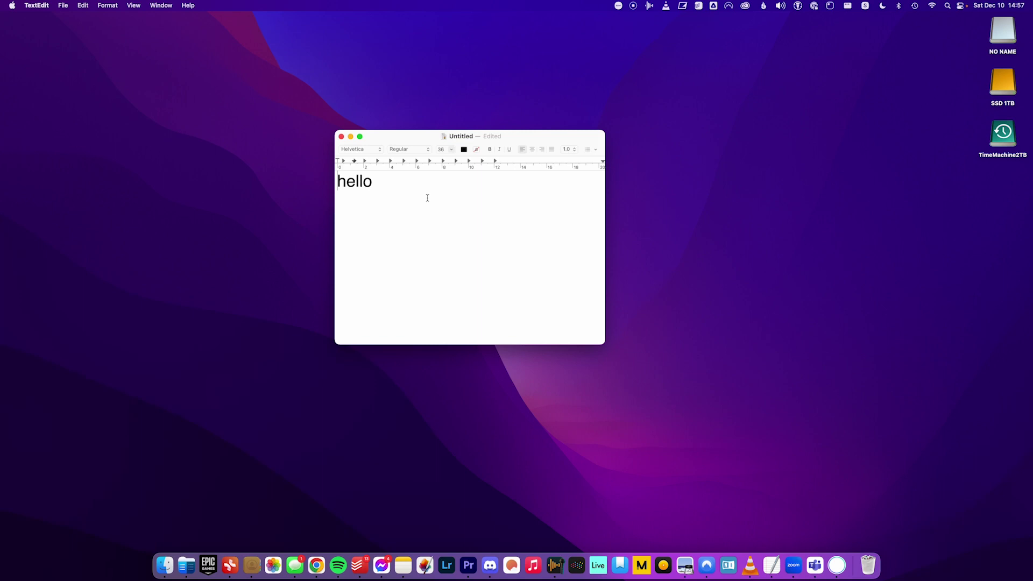
left_click_drag(416, 136, 404, 138)
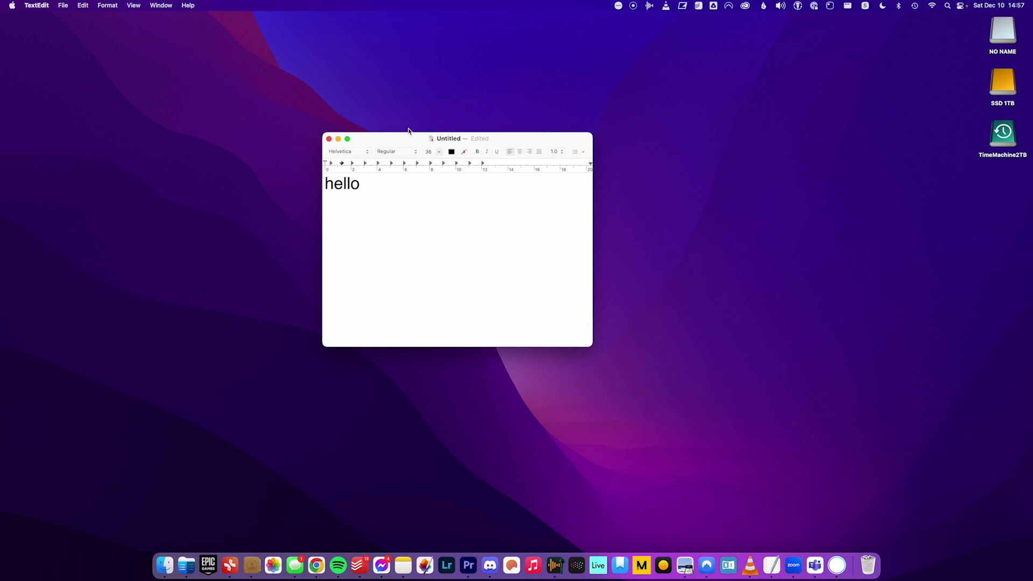
left_click_drag(408, 137, 126, 139)
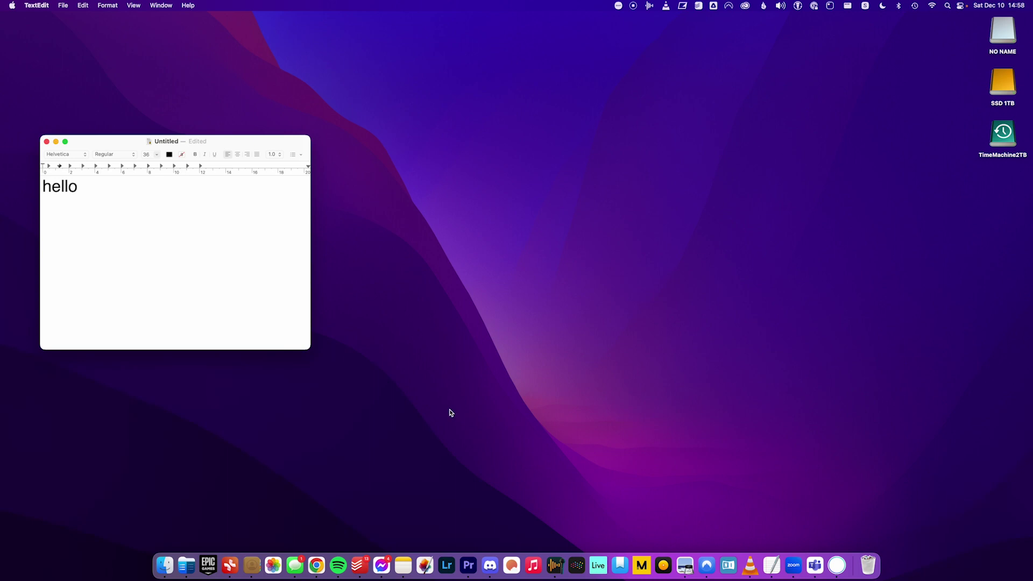
Step: Open Audio Hijack's Session List, centre it, and select the TTS to Zoom session
left_click(557, 568)
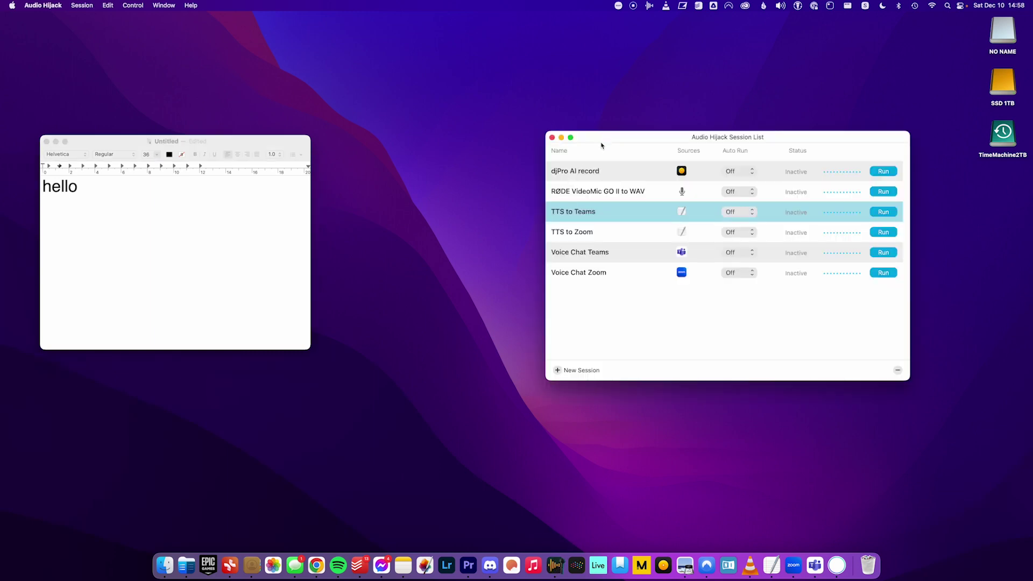
left_click_drag(665, 141, 469, 125)
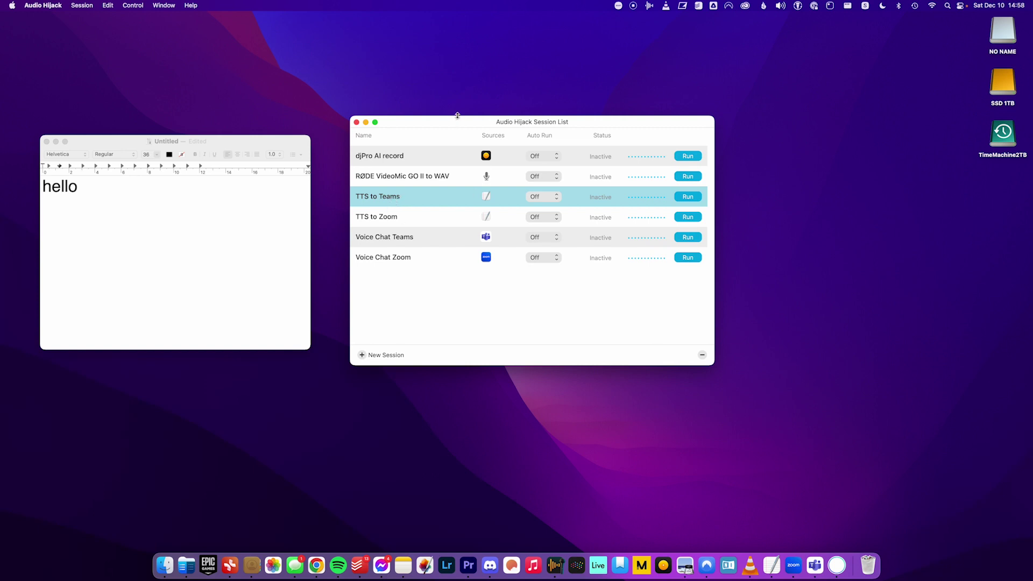
left_click_drag(455, 122, 450, 119)
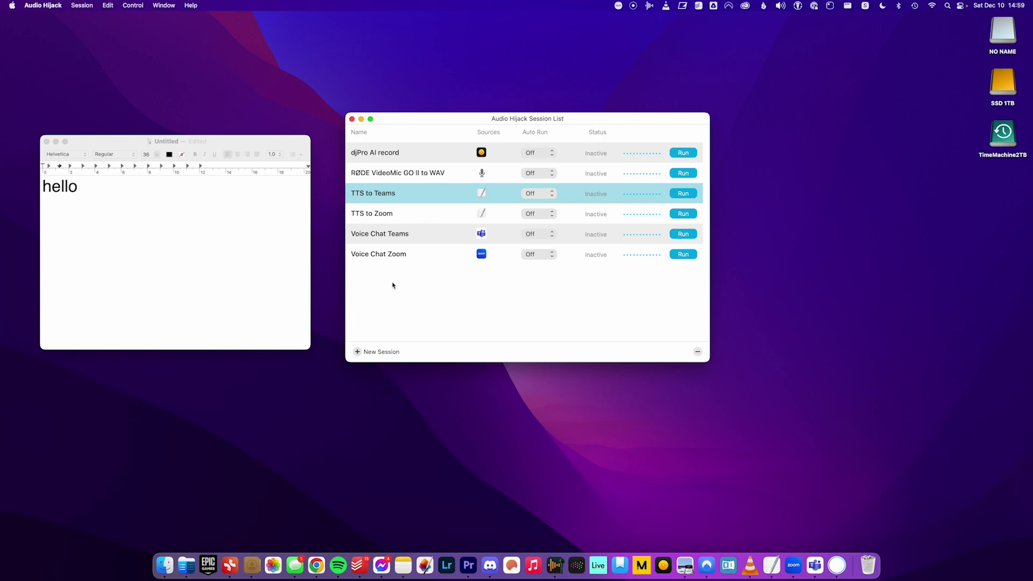
left_click(380, 214)
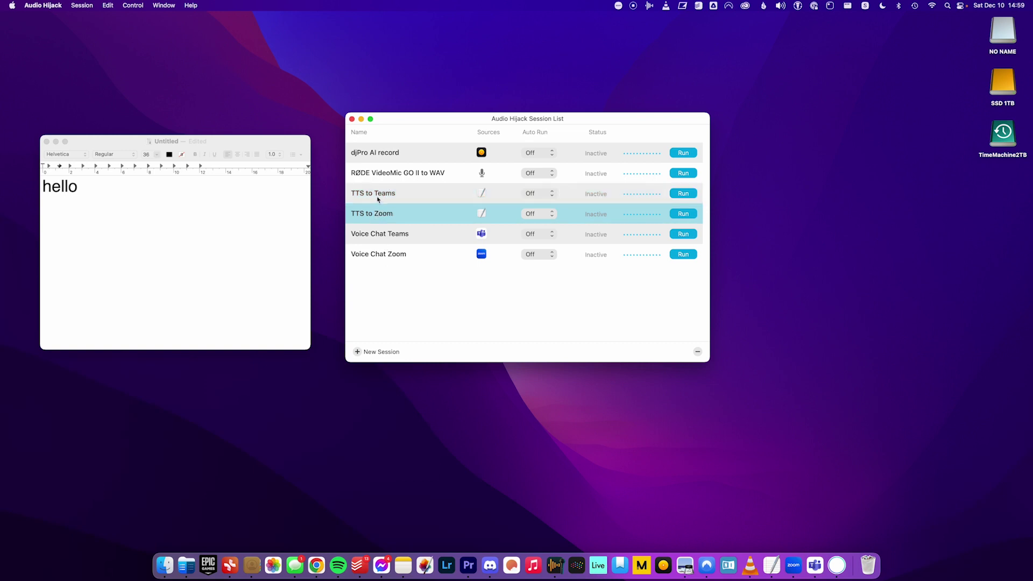
left_click(376, 195)
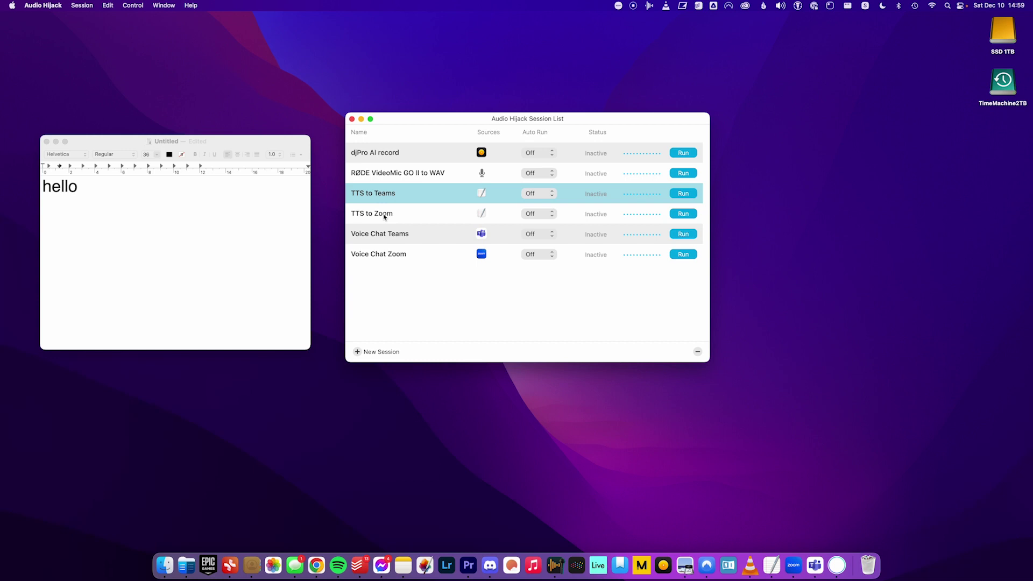
left_click(384, 216)
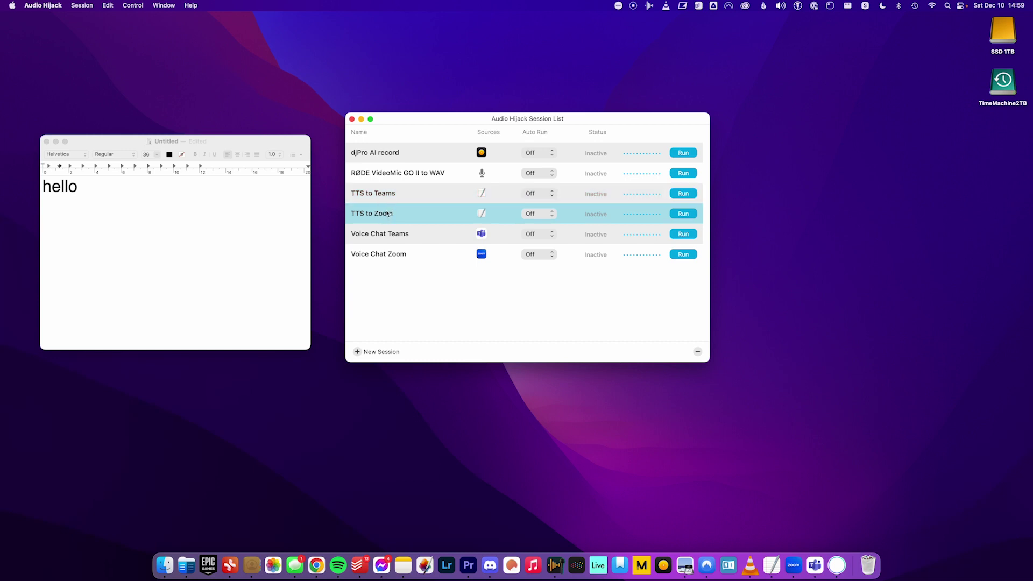
double_click(386, 194)
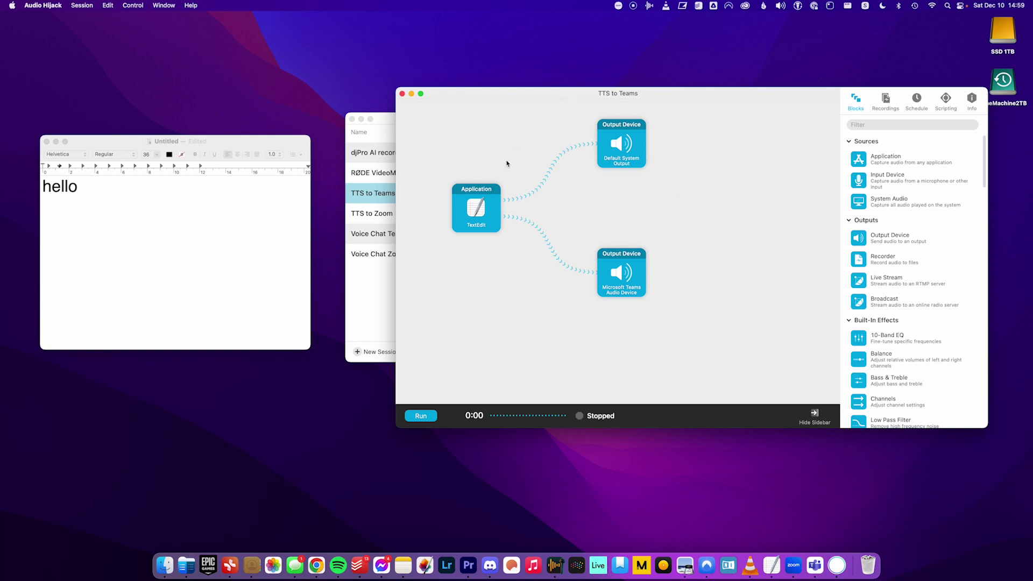
left_click(491, 194)
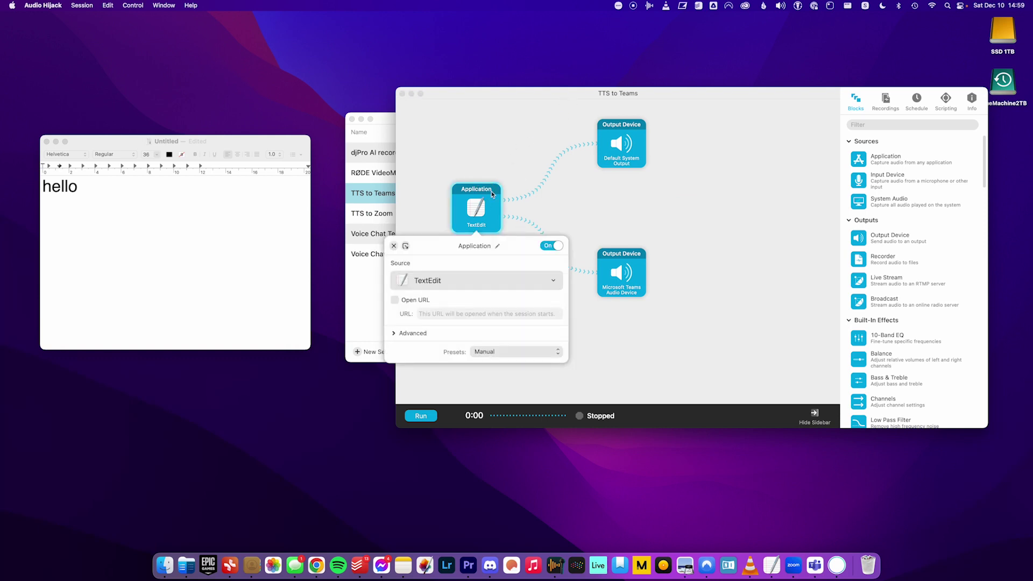
left_click(631, 131)
left_click(649, 303)
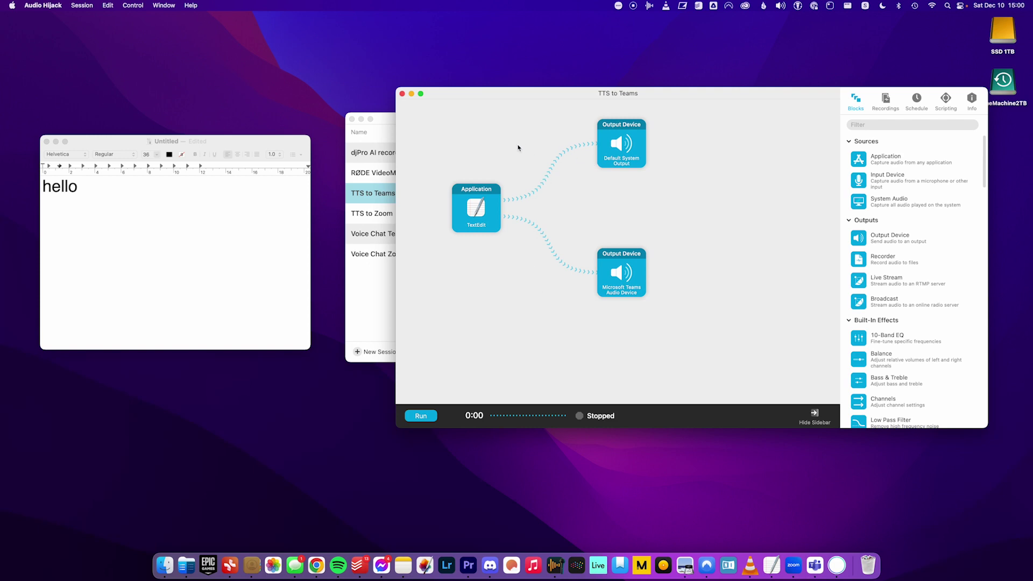
left_click(494, 269)
left_click(402, 94)
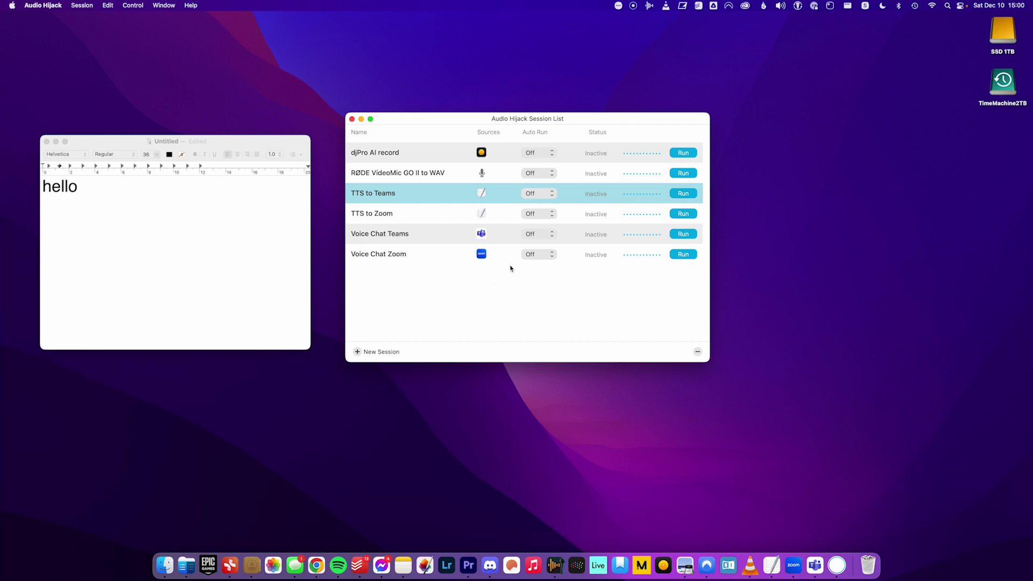
Step: Start a new session from the Session List and pick the Blank template
left_click_drag(472, 120, 518, 118)
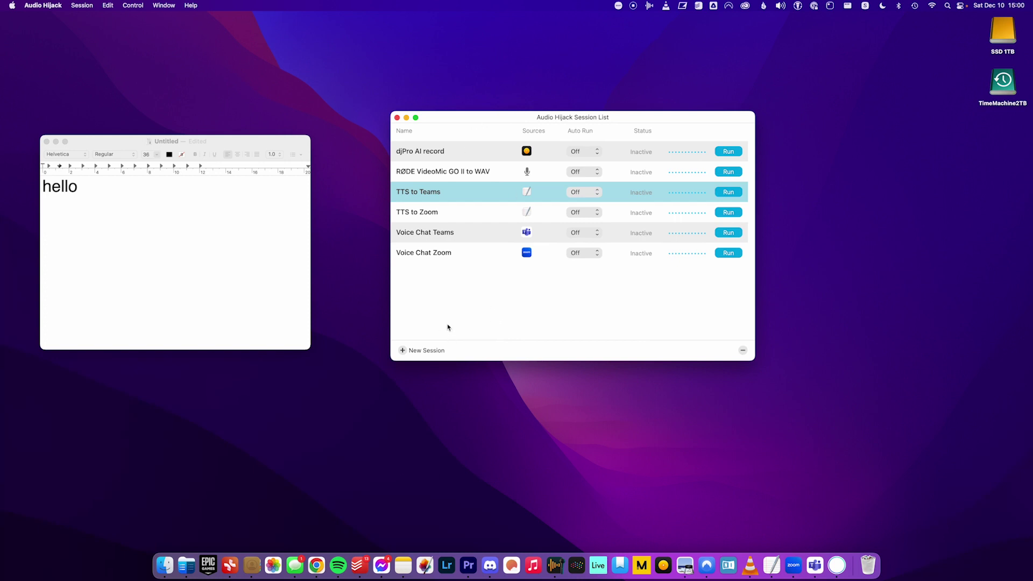
left_click(404, 353)
left_click_drag(379, 144, 592, 135)
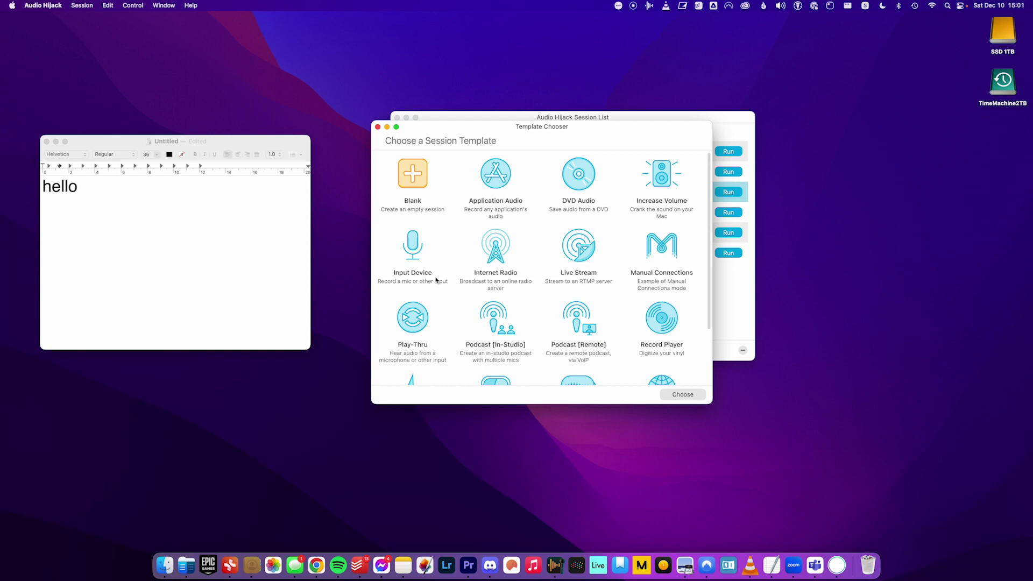
left_click(414, 171)
Step: Create a new Untitled Session from the Blank template
left_click(511, 165)
left_click(415, 178)
left_click(694, 399)
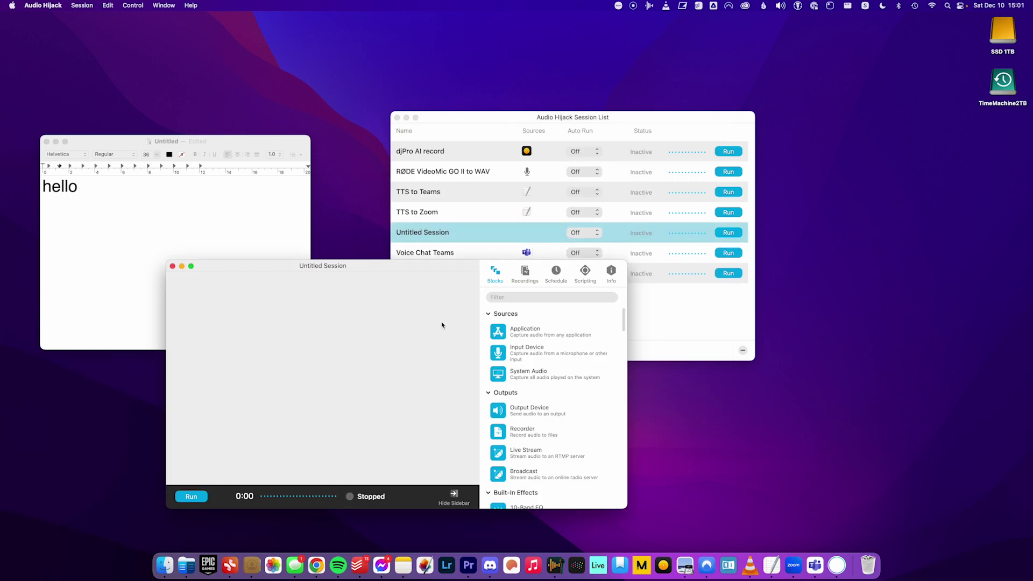
Step: Place the Untitled Session window over the Session List and browse the Blocks sidebar
left_click_drag(420, 265, 579, 127)
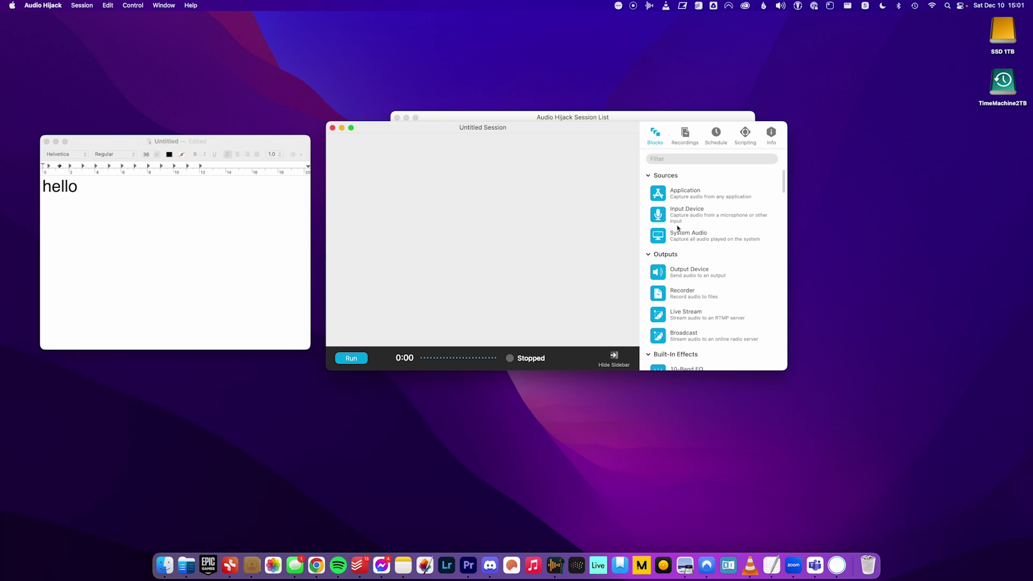
scroll(678, 230, "down", 5)
scroll(681, 266, "down", 2)
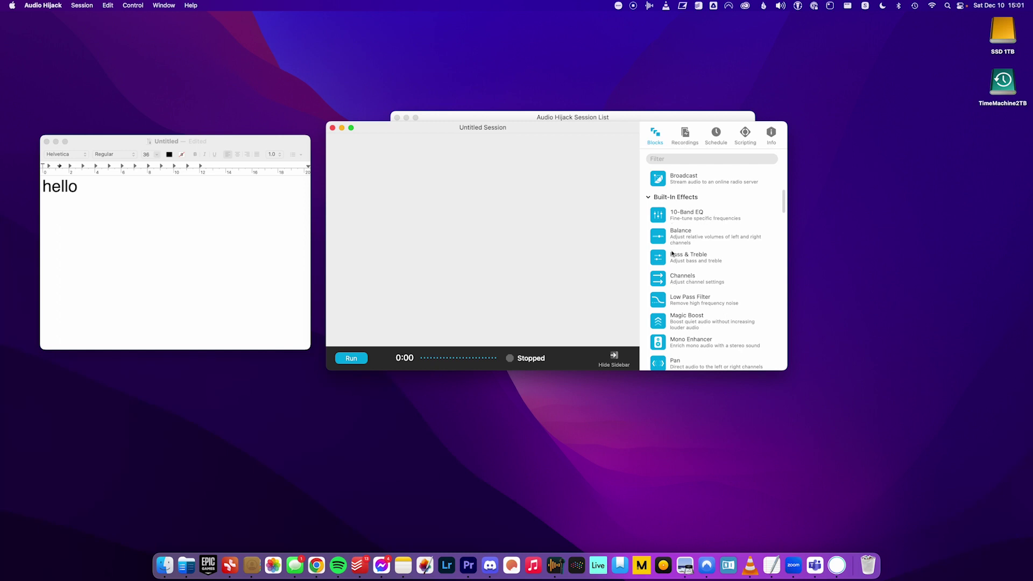
scroll(710, 272, "down", 3)
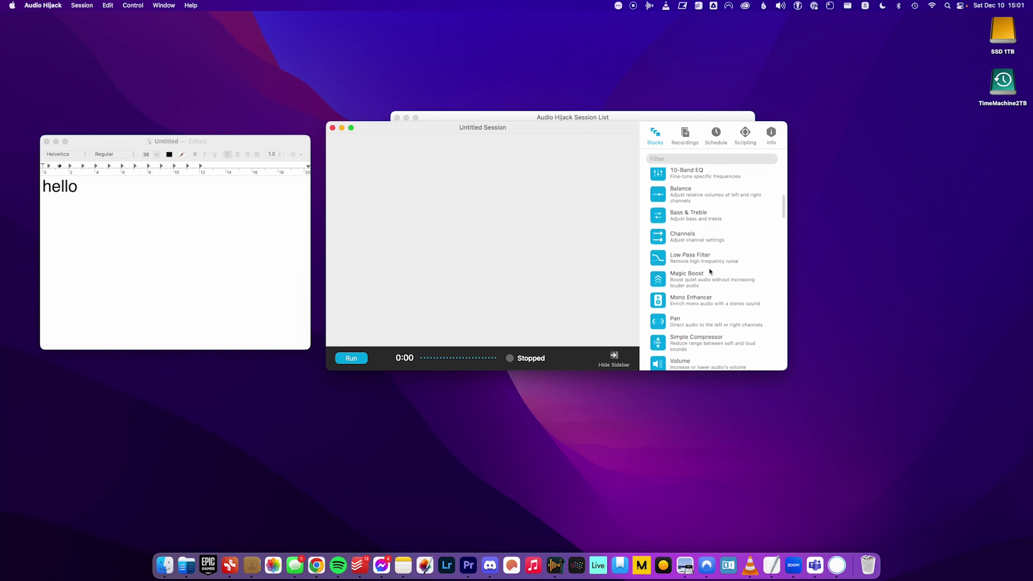
scroll(709, 272, "up", 10)
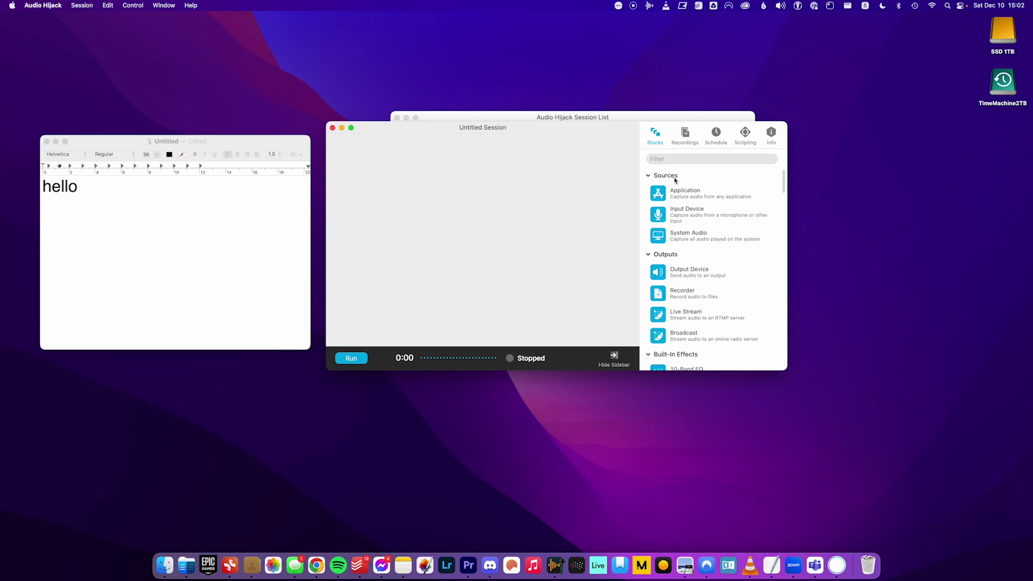
Step: Add an Application source block from the Sources section to the session canvas
left_click_drag(658, 194, 386, 231)
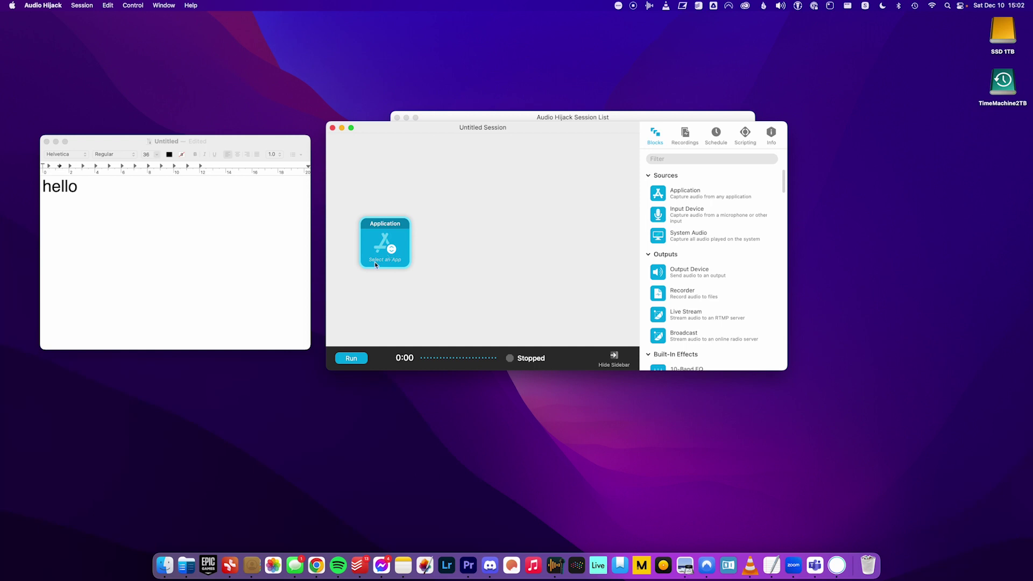
Step: Set the Application source block to capture TextEdit from Running Applications
left_click(394, 252)
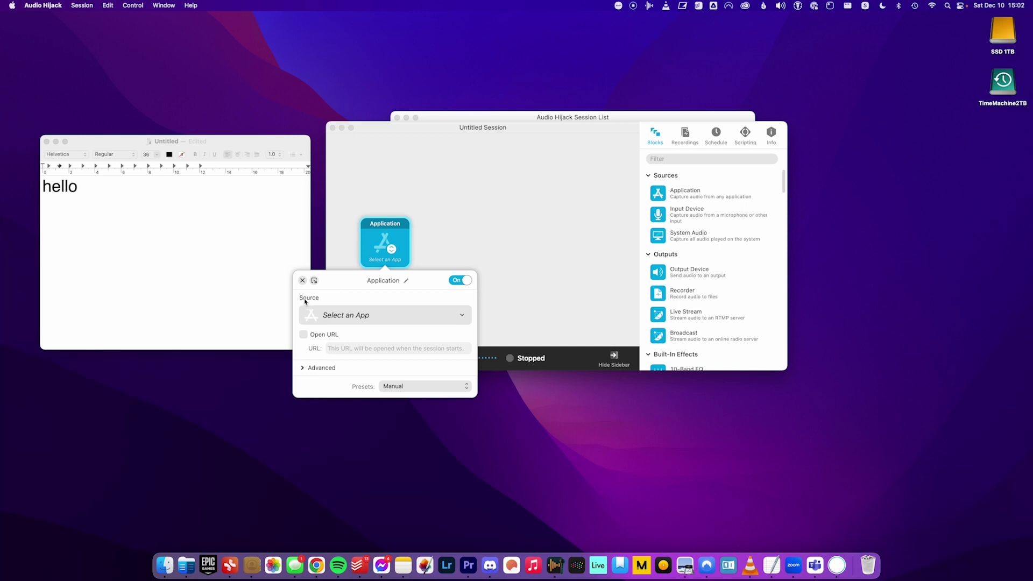
left_click(461, 316)
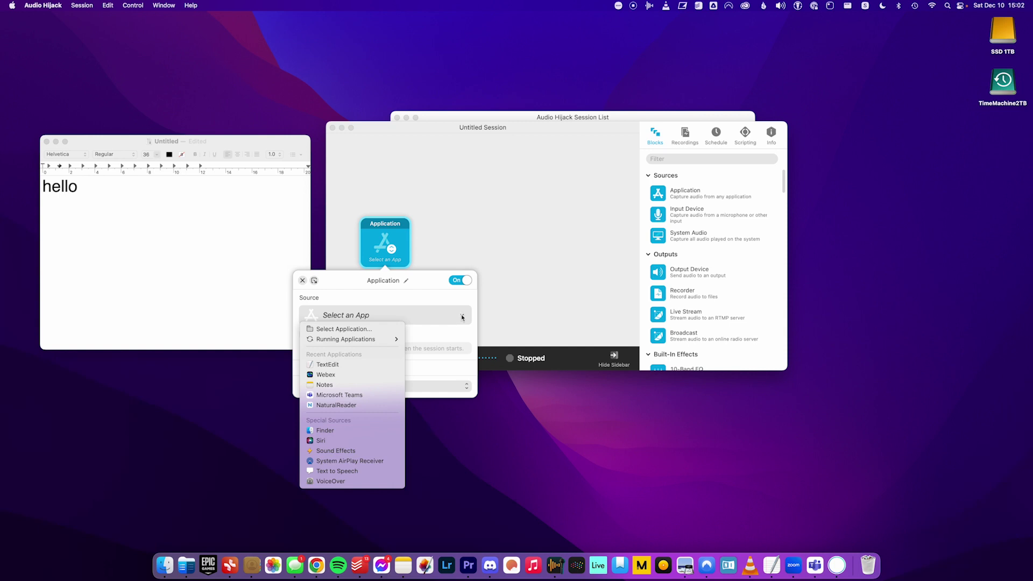
mouse_move(368, 340)
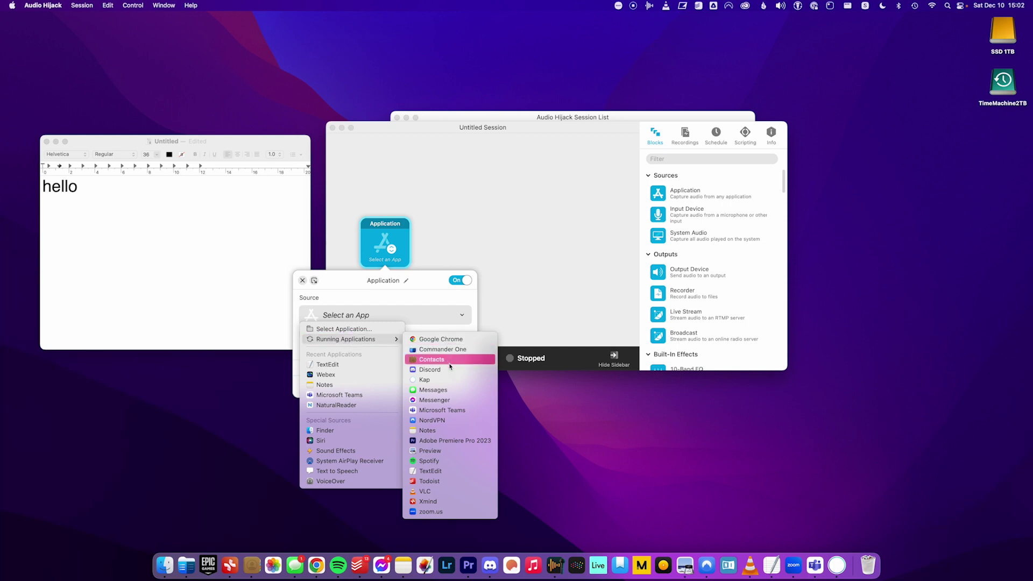
left_click(457, 474)
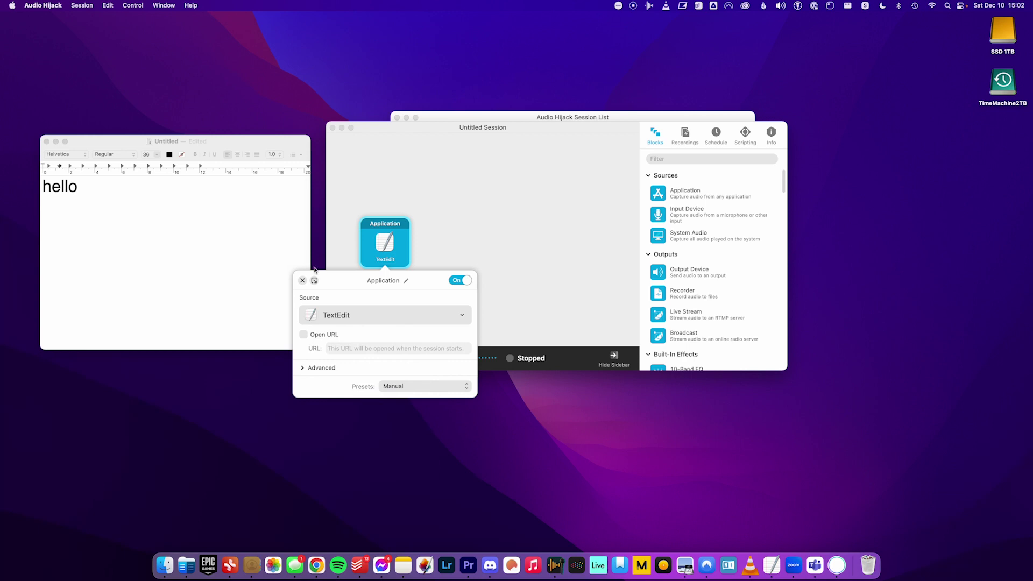
left_click(303, 281)
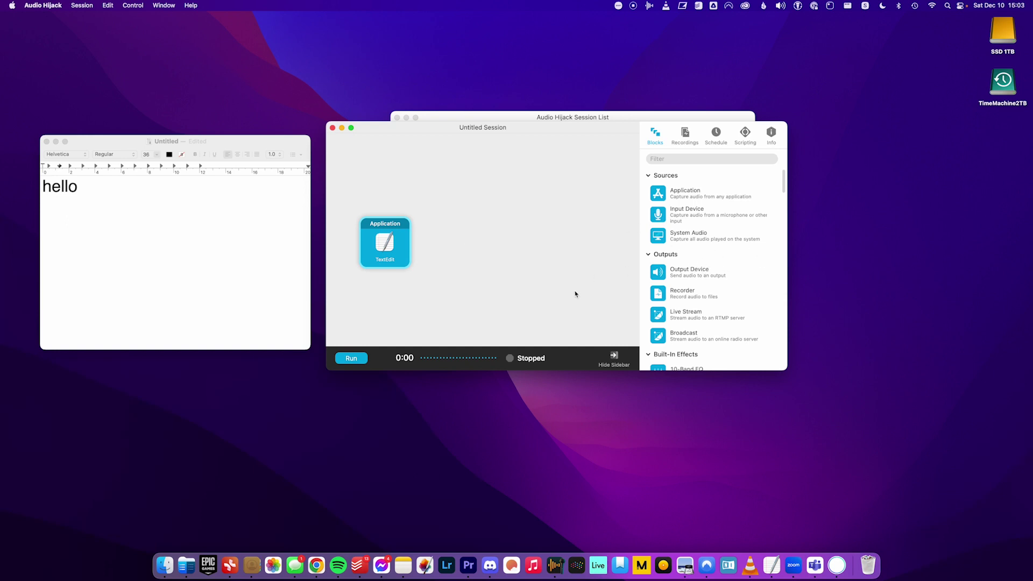
Step: Wire an Output Device block set to Default System Output after the TextEdit source
left_click_drag(659, 272, 507, 180)
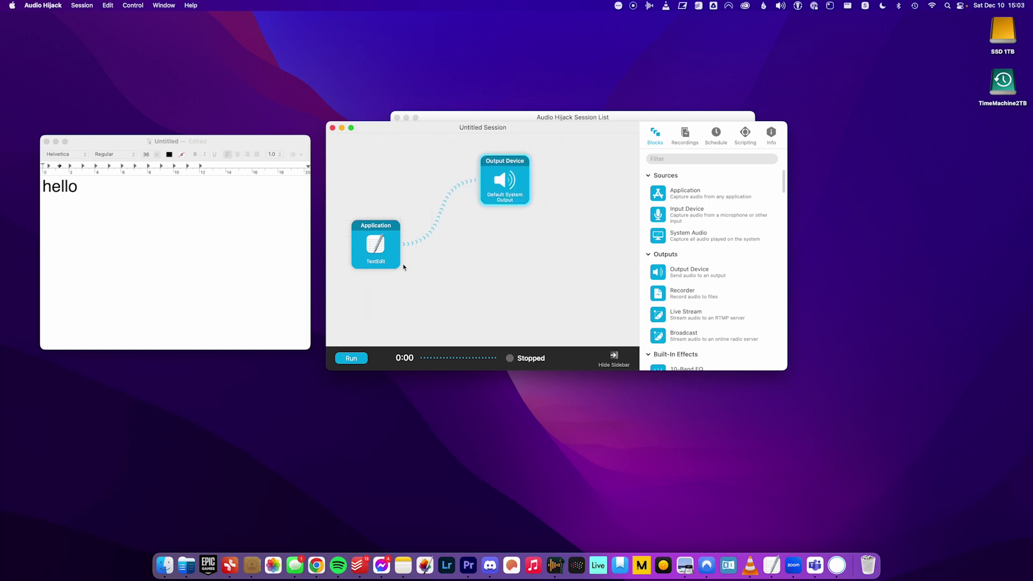
left_click(505, 179)
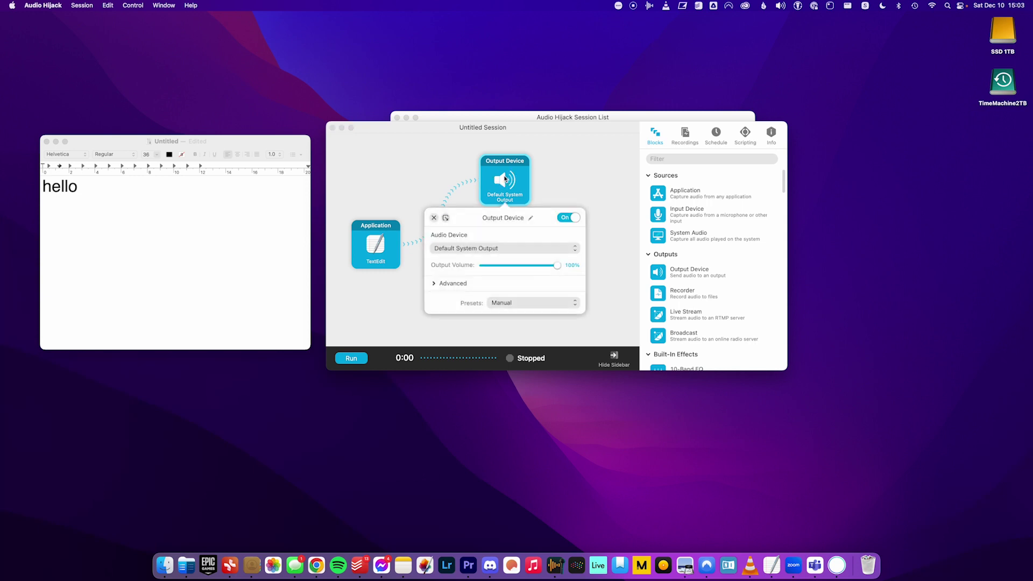
left_click(434, 218)
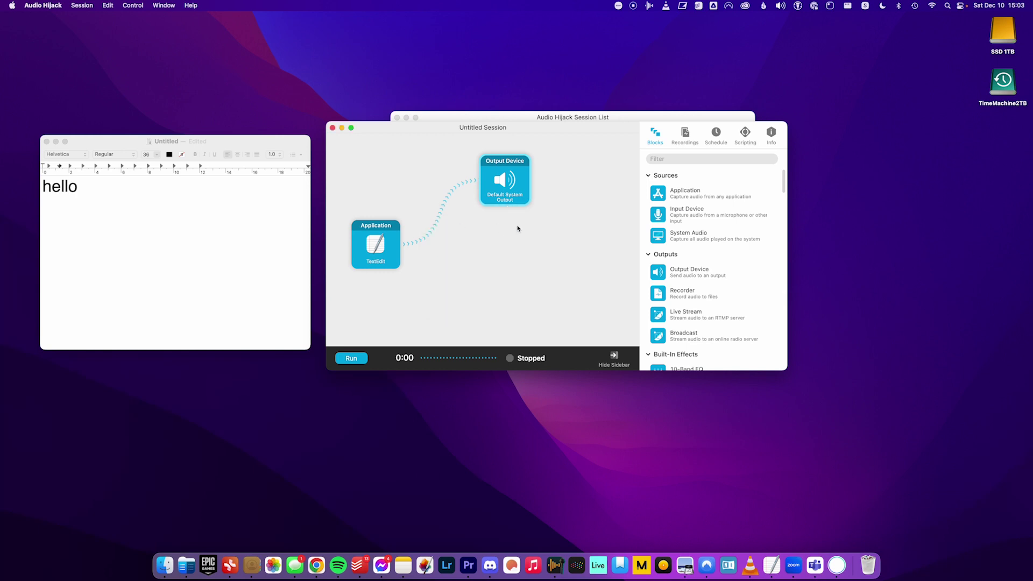
left_click(564, 260)
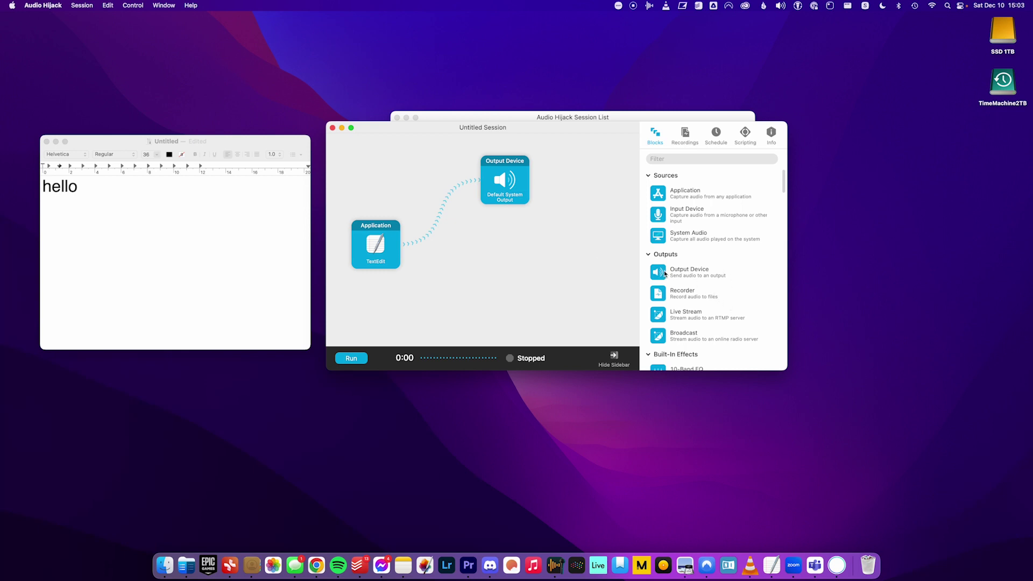
Step: Add a second Output Device fed by TextEdit and set it to ZoomAudioDevice
left_click_drag(665, 274, 511, 296)
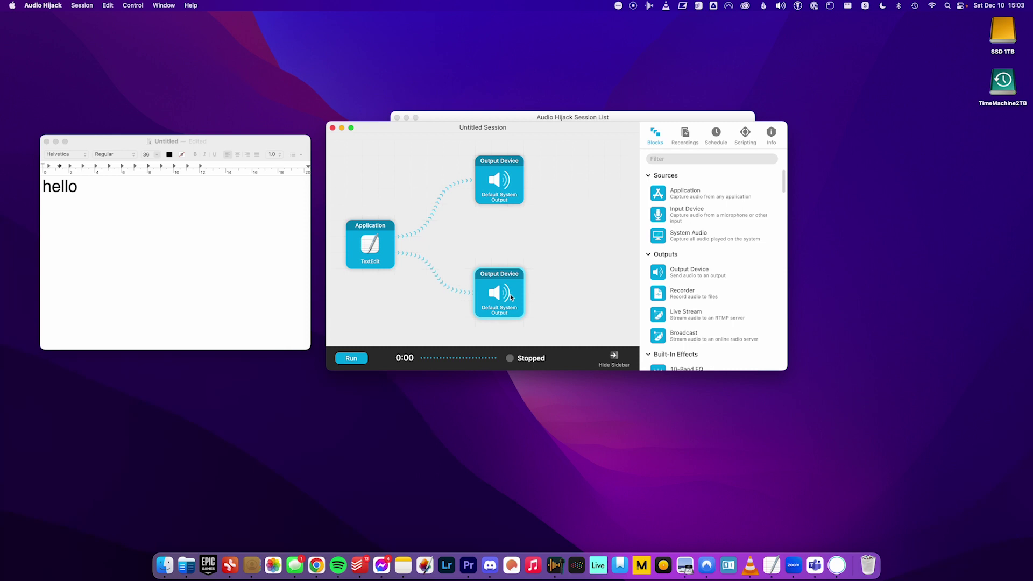
left_click(506, 281)
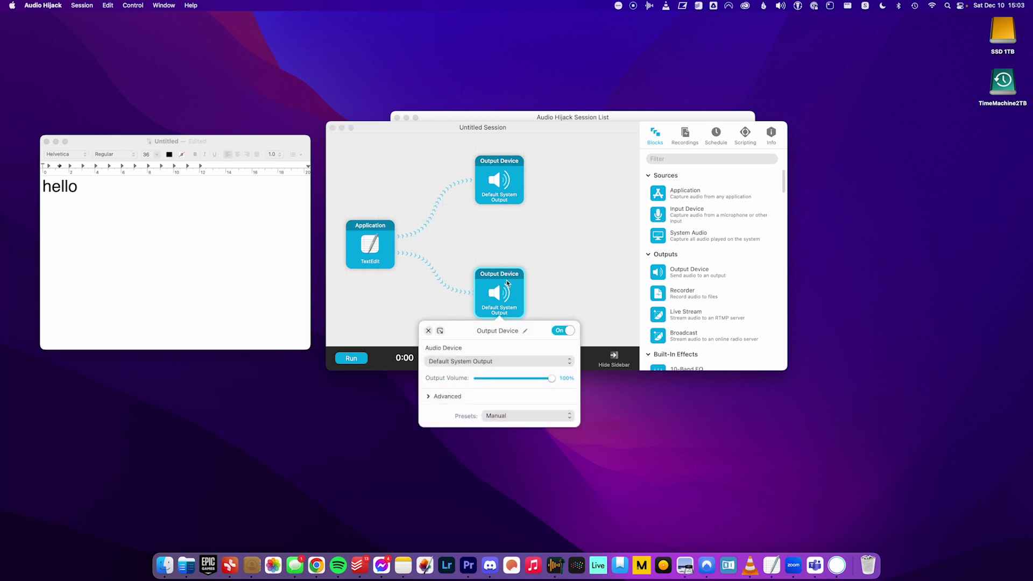
left_click(536, 361)
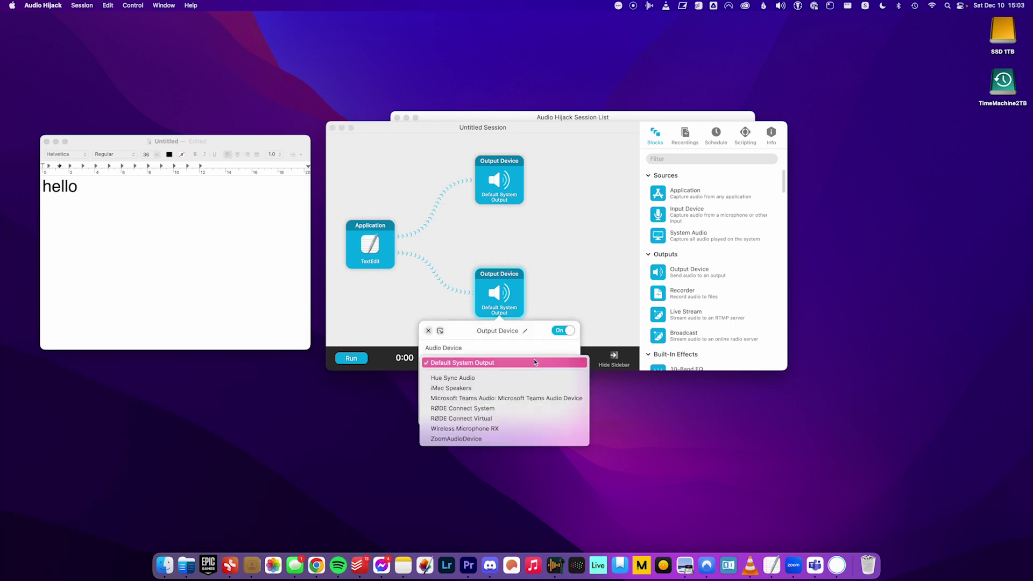
left_click(535, 360)
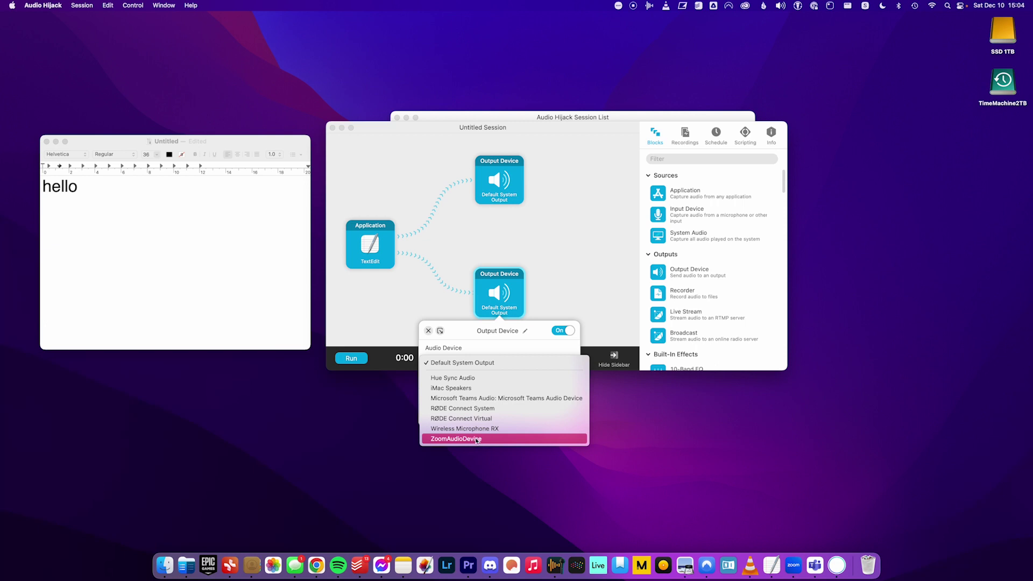
left_click(477, 440)
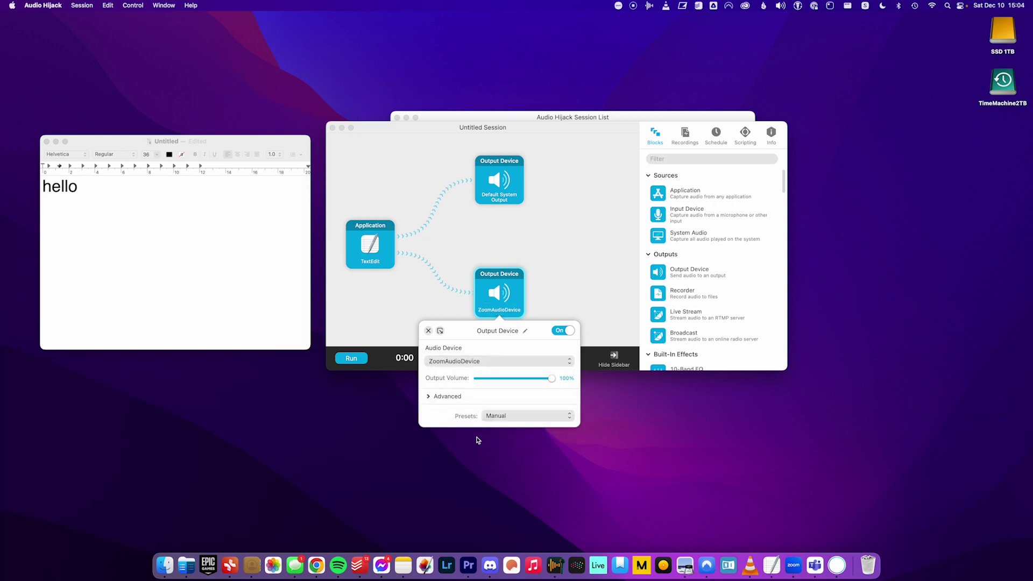
left_click(555, 278)
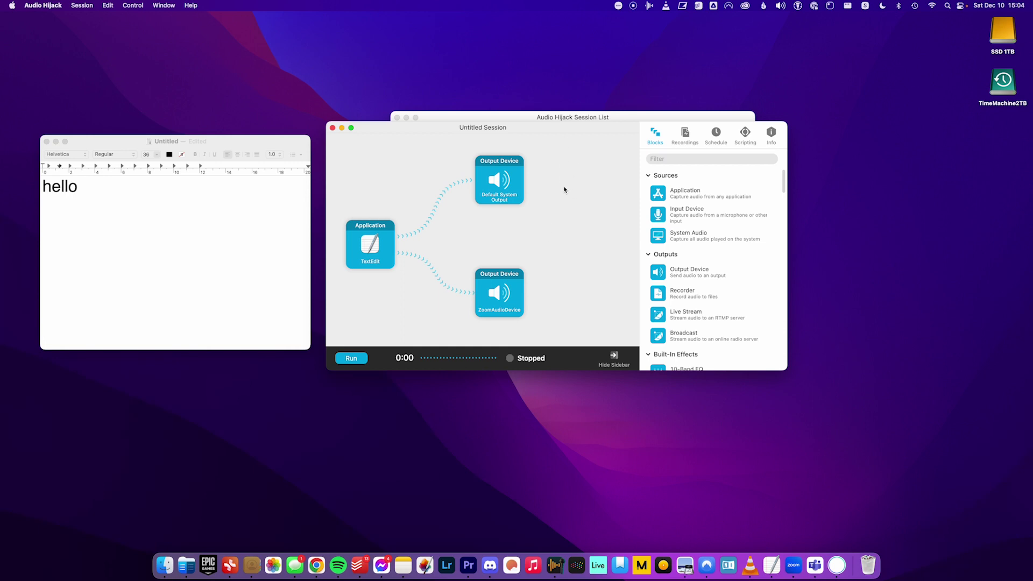
Step: Title the new session 'tts to zoom' in its Info settings and close the session window
left_click_drag(437, 127, 465, 128)
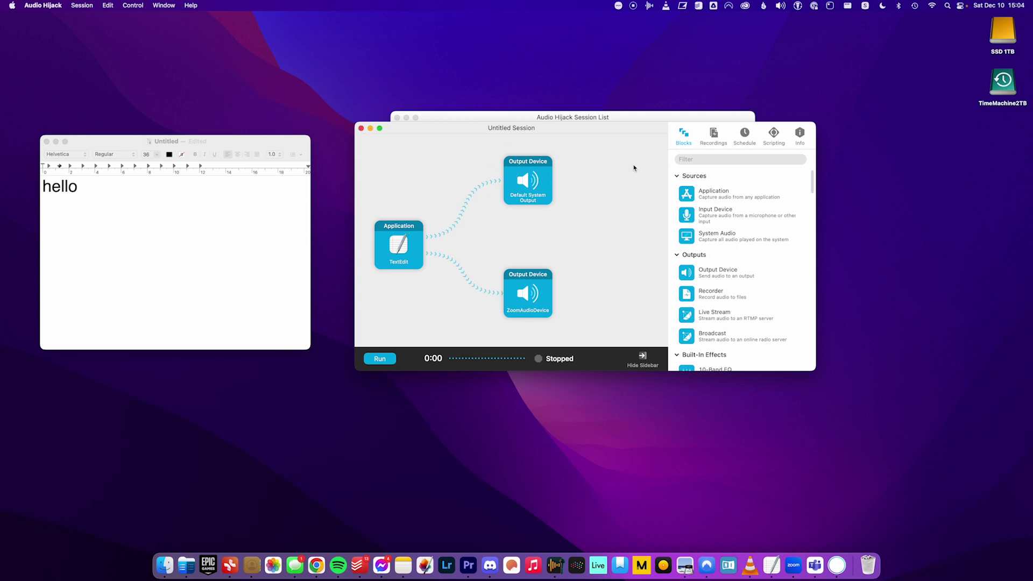
left_click(800, 135)
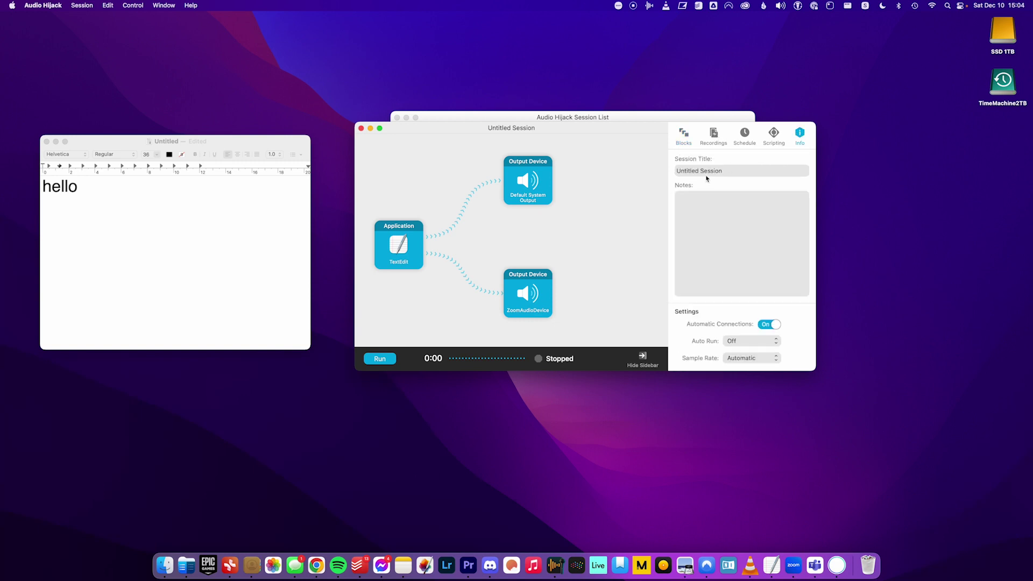
left_click(700, 171)
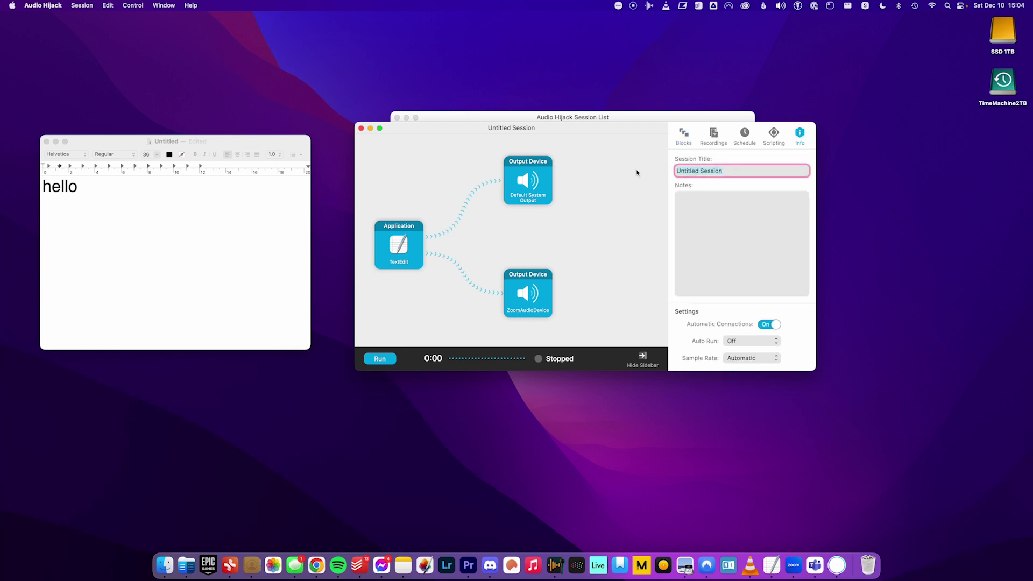
type("zoom")
key("BackSpace")
key("BackSpace")
key("BackSpace")
type("tts to zoom")
left_click(361, 129)
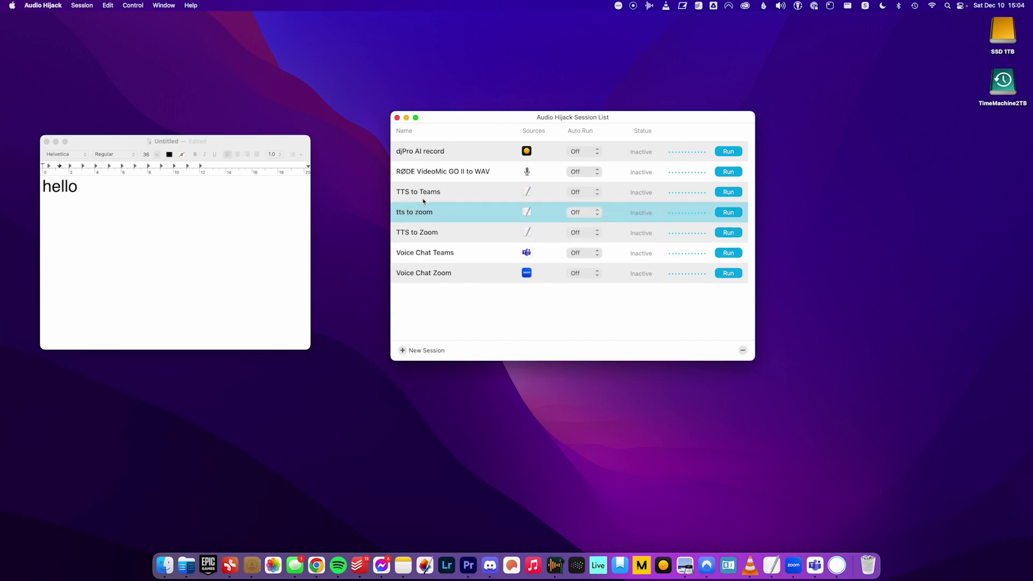
Step: Open the existing TTS to Zoom session, bring its window fully into view, and run it
double_click(409, 234)
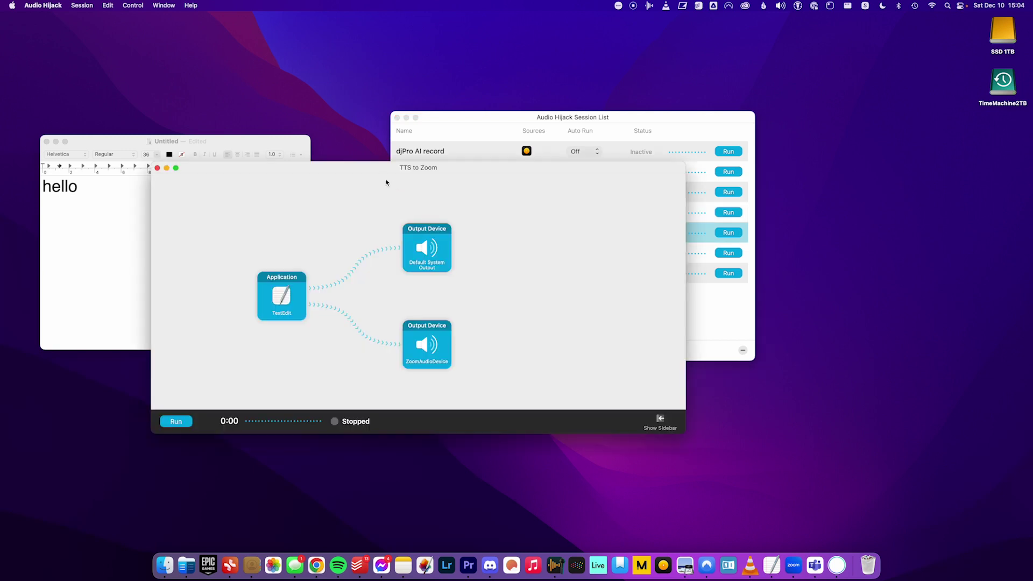
left_click_drag(381, 171, 580, 110)
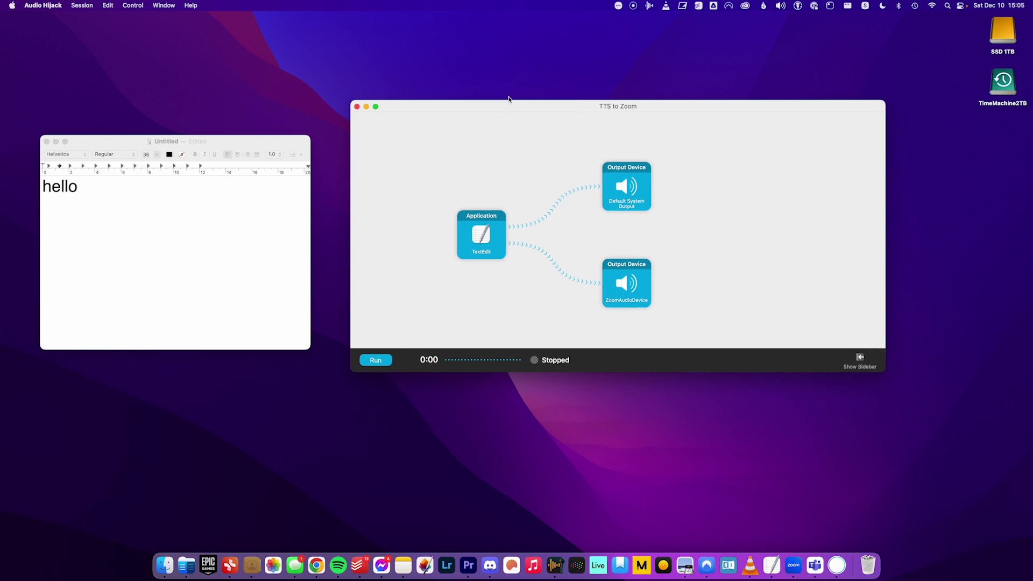
left_click(482, 140)
left_click_drag(549, 104, 522, 337)
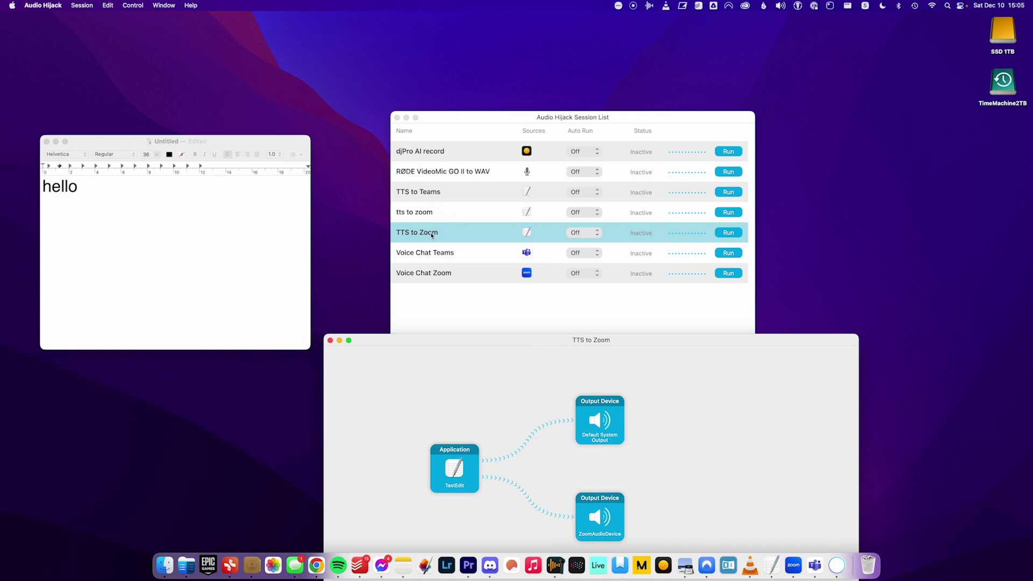
left_click_drag(477, 342, 469, 180)
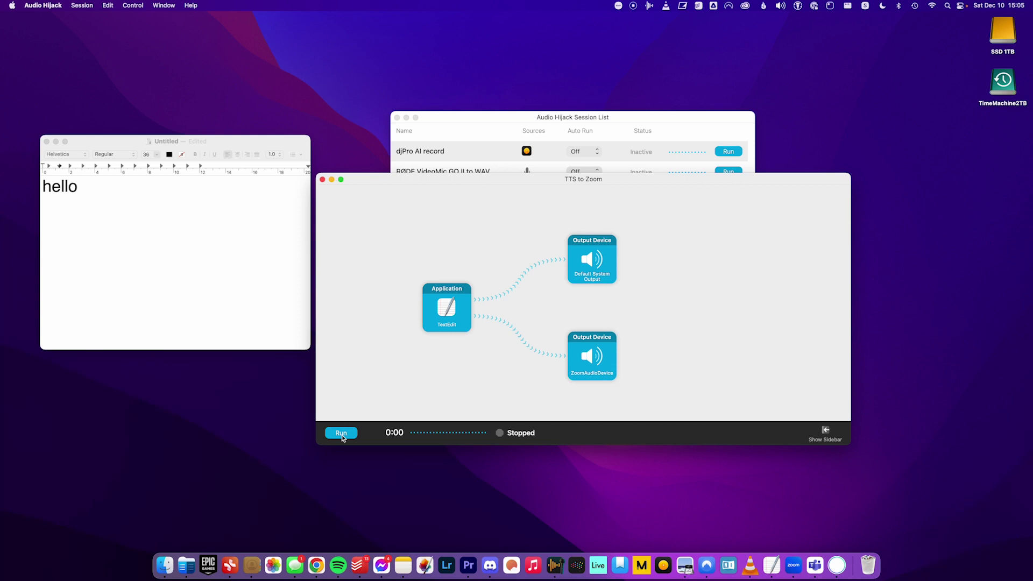
left_click(345, 437)
Step: Stop the TTS to Zoom session from the Session List, close its window, and run it again
left_click_drag(535, 183, 530, 317)
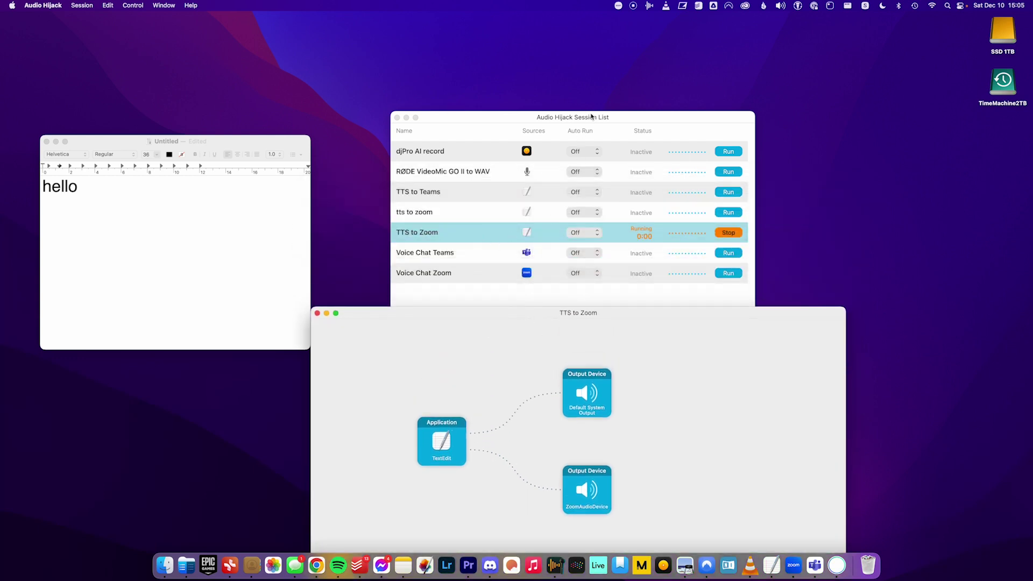
left_click_drag(582, 118, 548, 45)
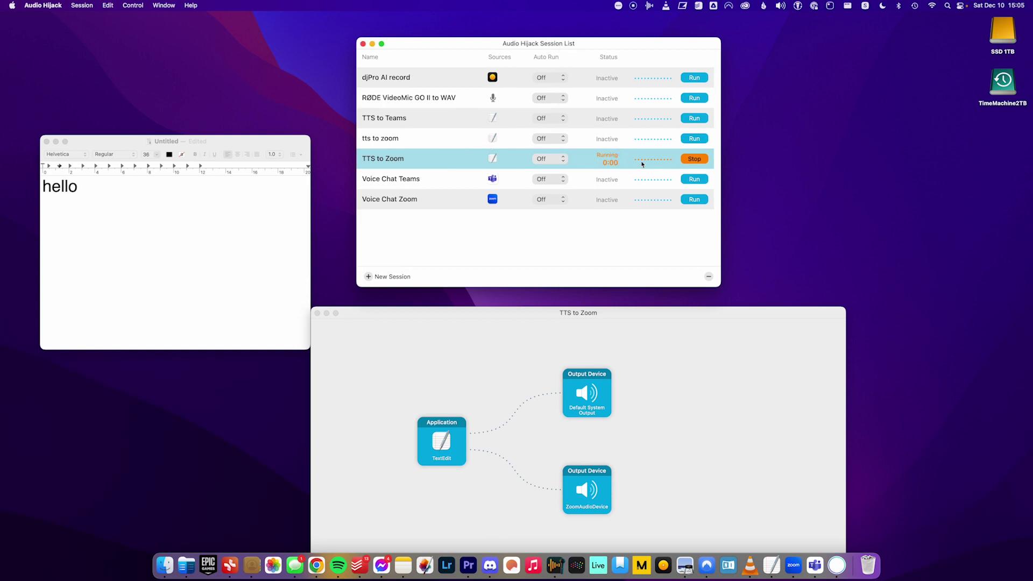
left_click(694, 160)
left_click(317, 312)
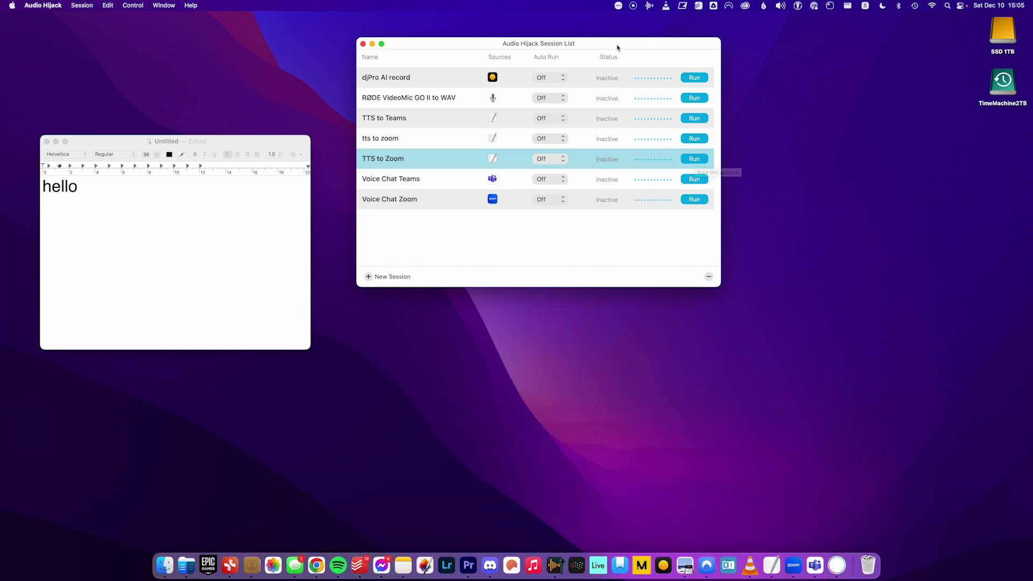
left_click_drag(617, 47, 617, 59)
left_click(695, 172)
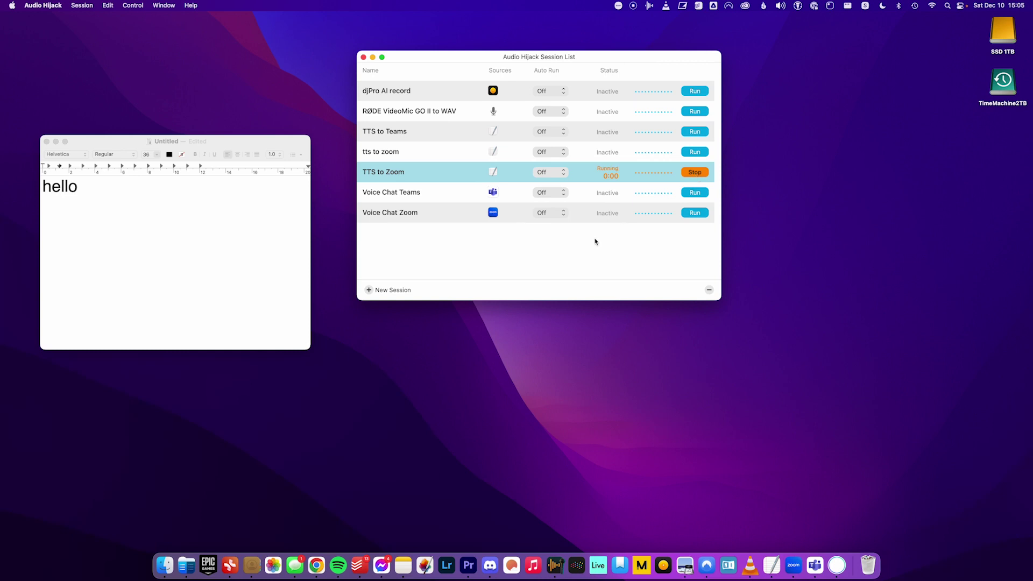
Step: Reopen the TTS to Zoom window near the top and place the cursor in TextEdit's hello document
double_click(402, 172)
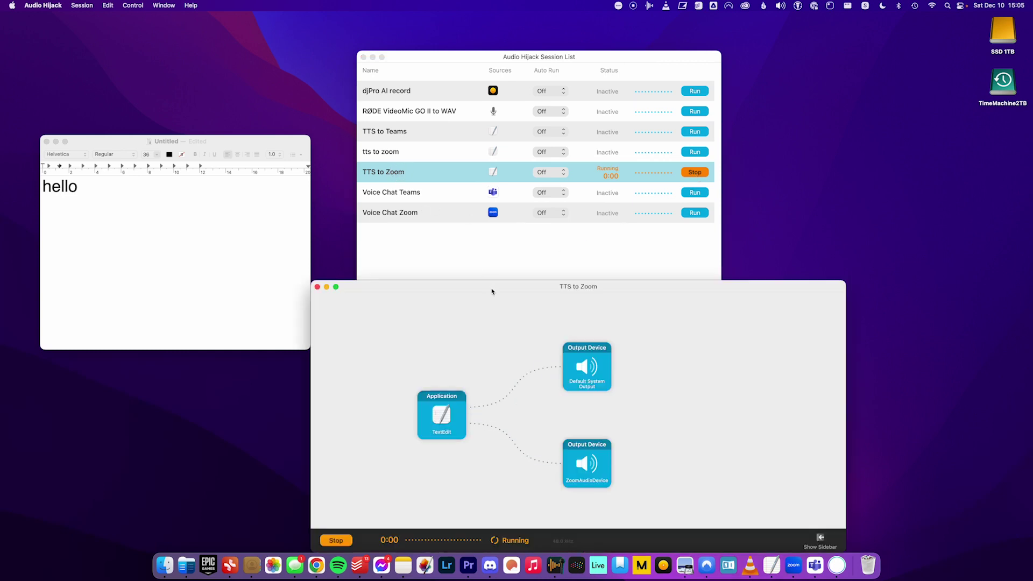
left_click_drag(491, 290, 523, 55)
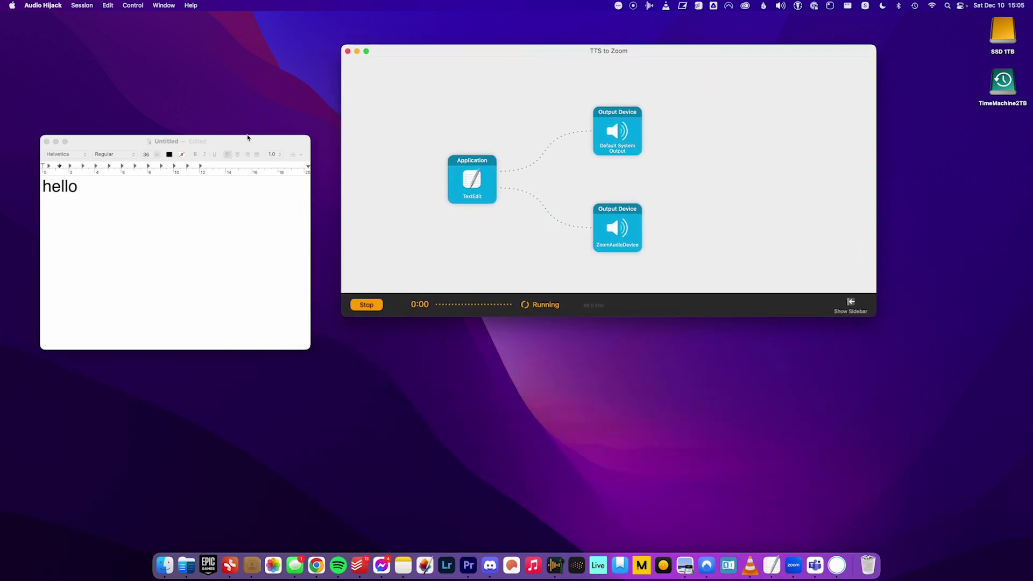
left_click_drag(247, 138, 256, 76)
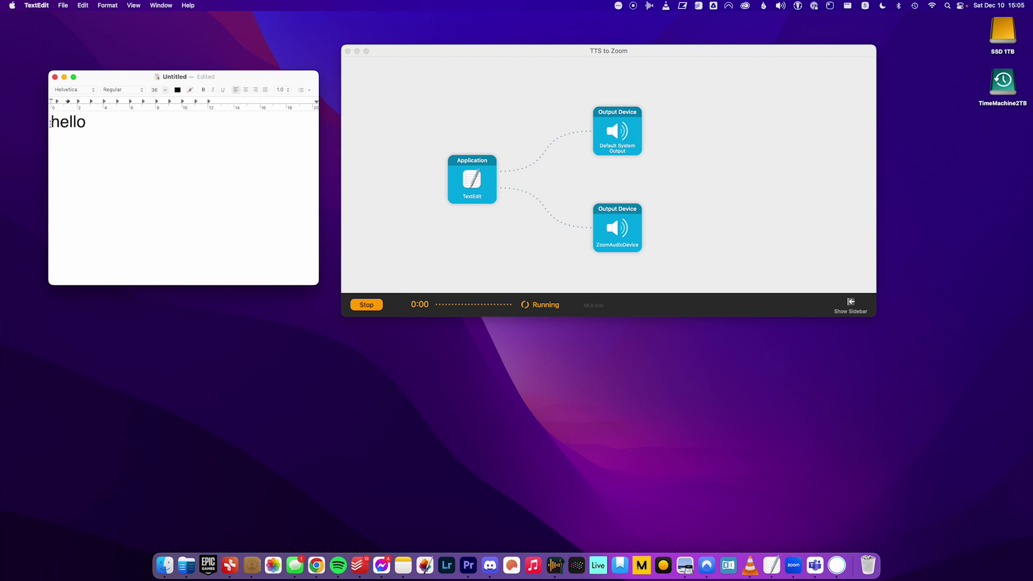
left_click(67, 122)
Step: Launch Zoom, move its home window left, and open Preferences from the zoom.us menu
left_click(797, 567)
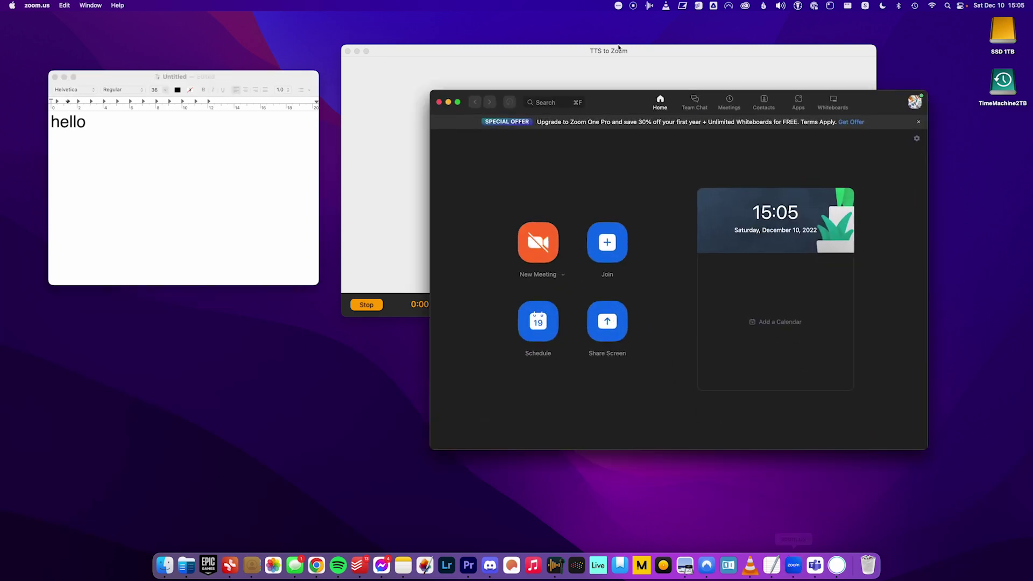
left_click_drag(631, 102, 571, 92)
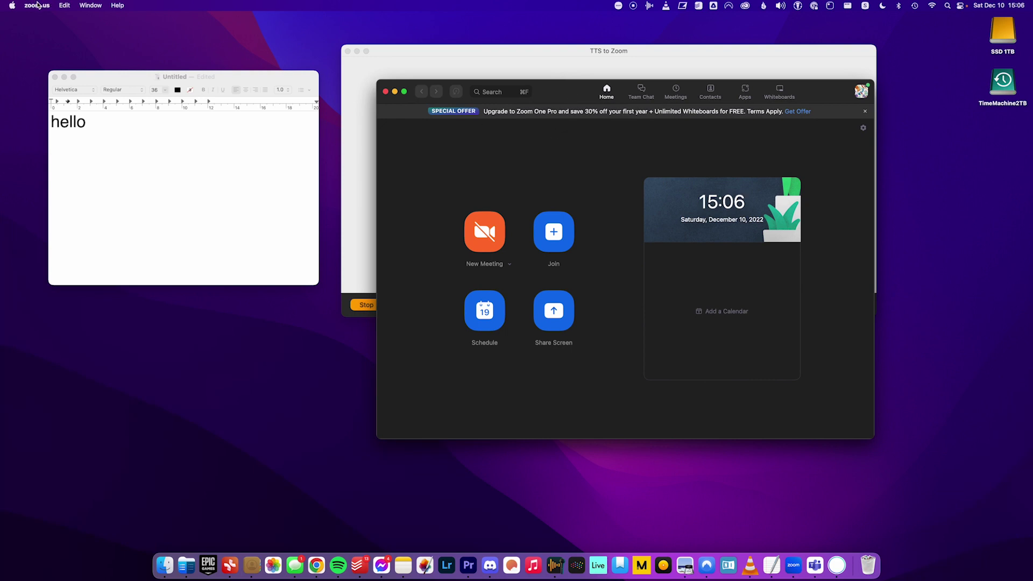
left_click(38, 4)
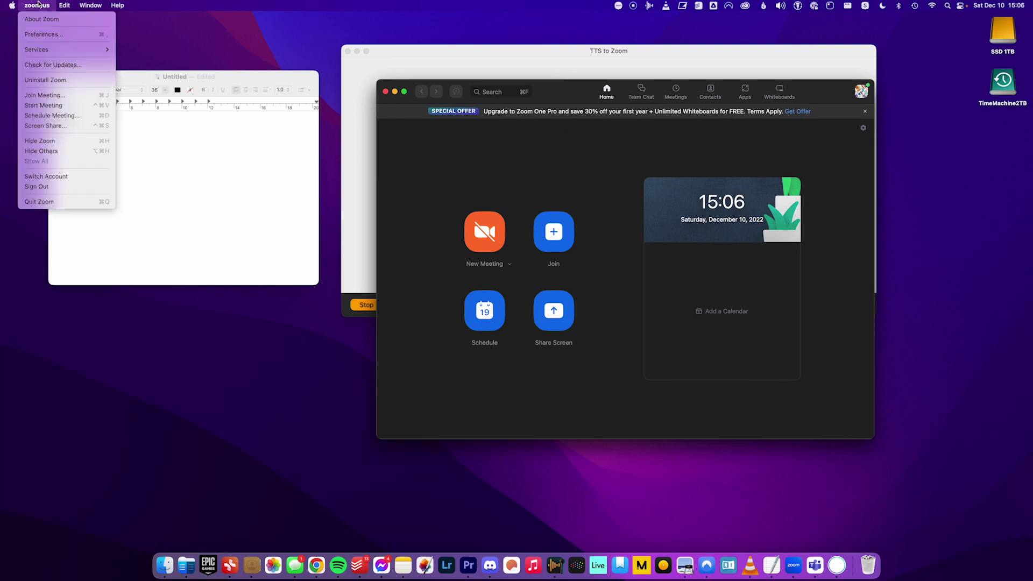
left_click(46, 34)
Step: Reopen Zoom Settings on the Audio page with the microphone meter, then bring TextEdit forward
left_click_drag(647, 111, 558, 144)
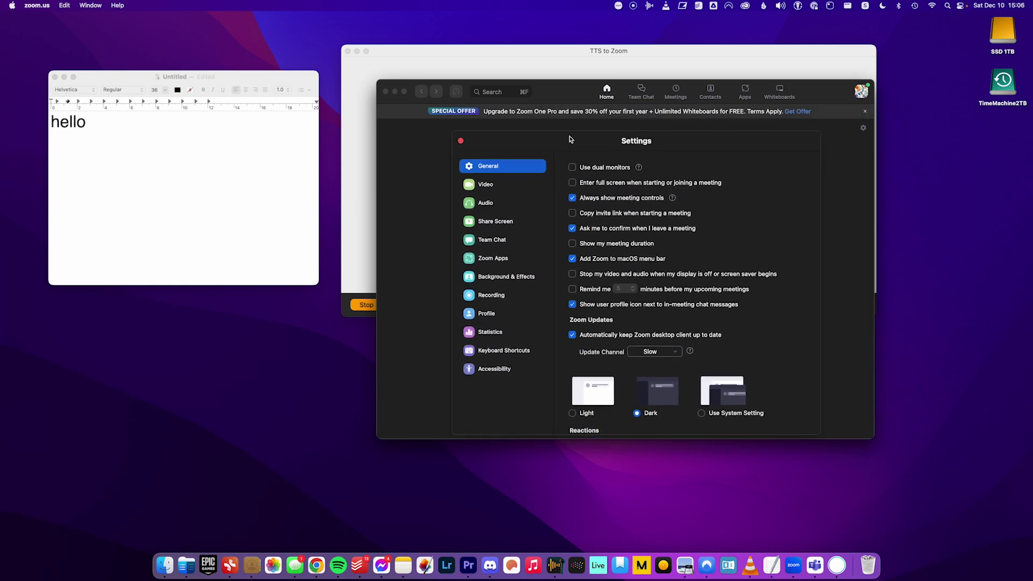
left_click(461, 141)
left_click(46, 6)
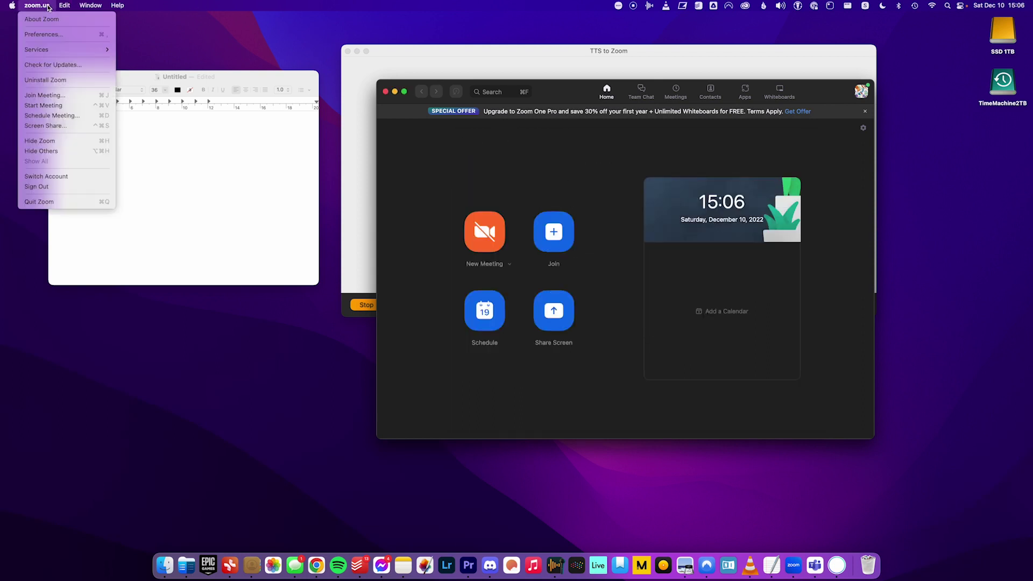
left_click(48, 35)
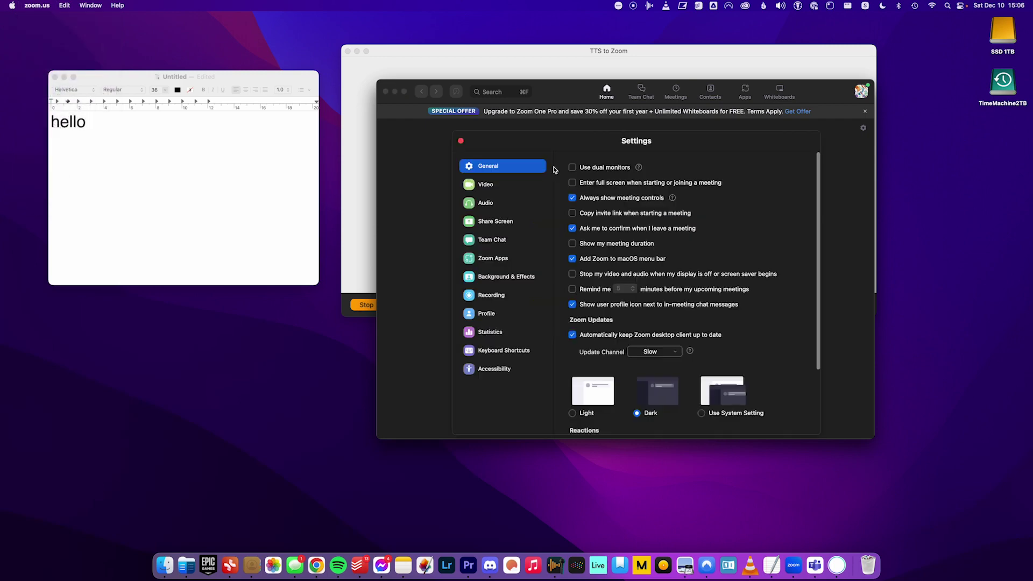
left_click_drag(585, 135, 577, 129)
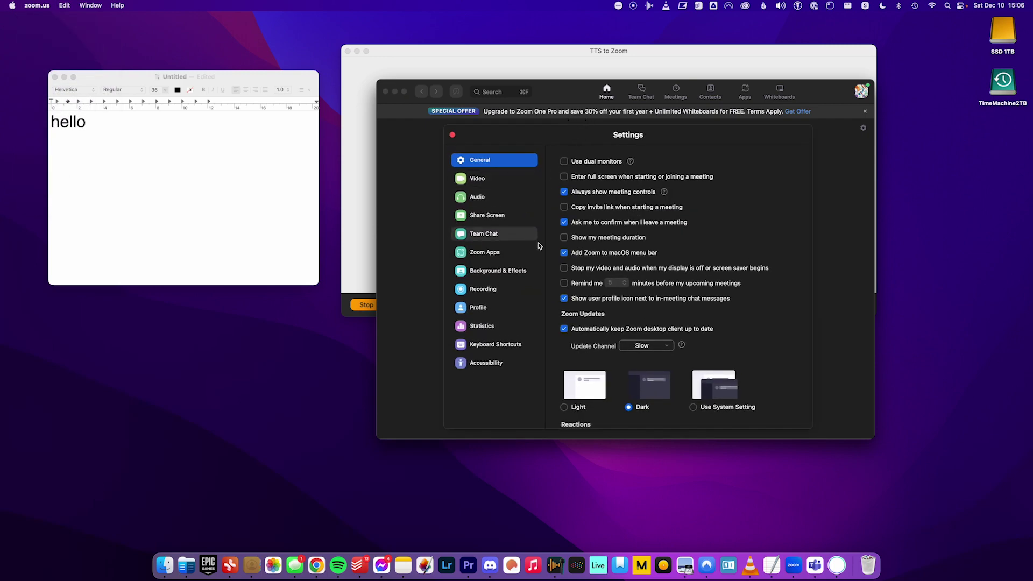
left_click(495, 204)
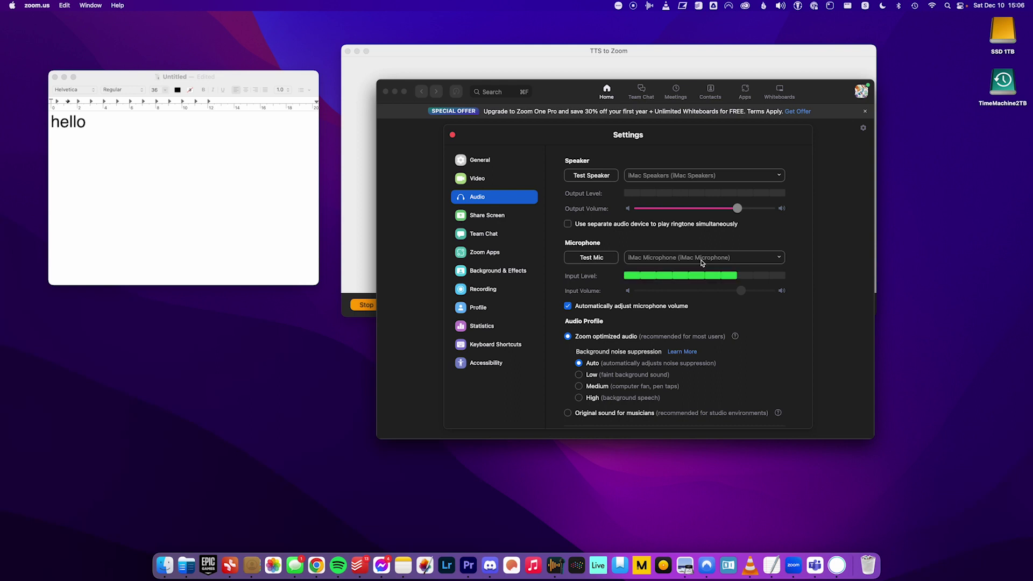
mouse_move(580, 94)
left_mouse_down()
mouse_move(547, 237)
mouse_move(584, 104)
left_mouse_up()
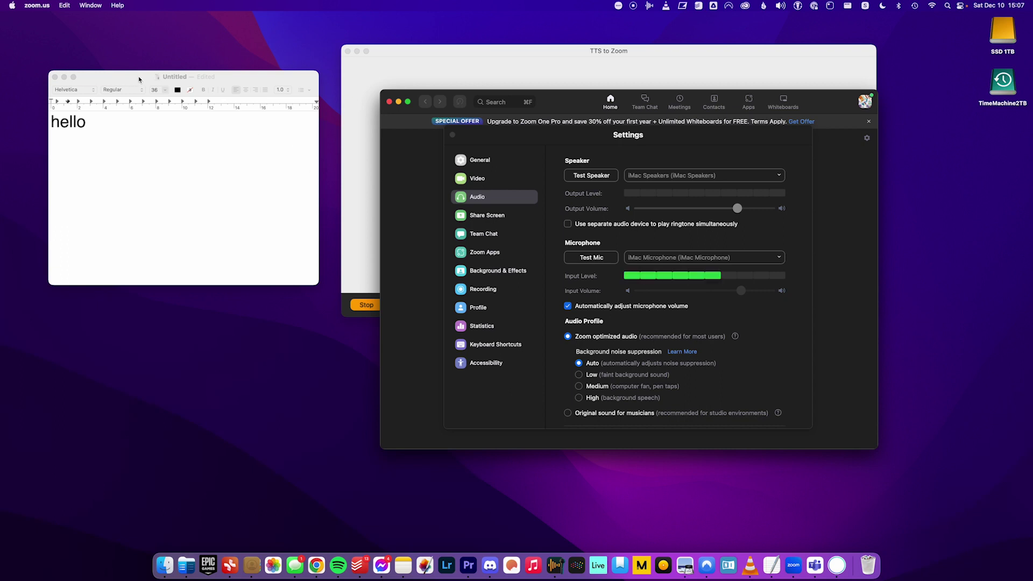
left_click_drag(139, 79, 171, 129)
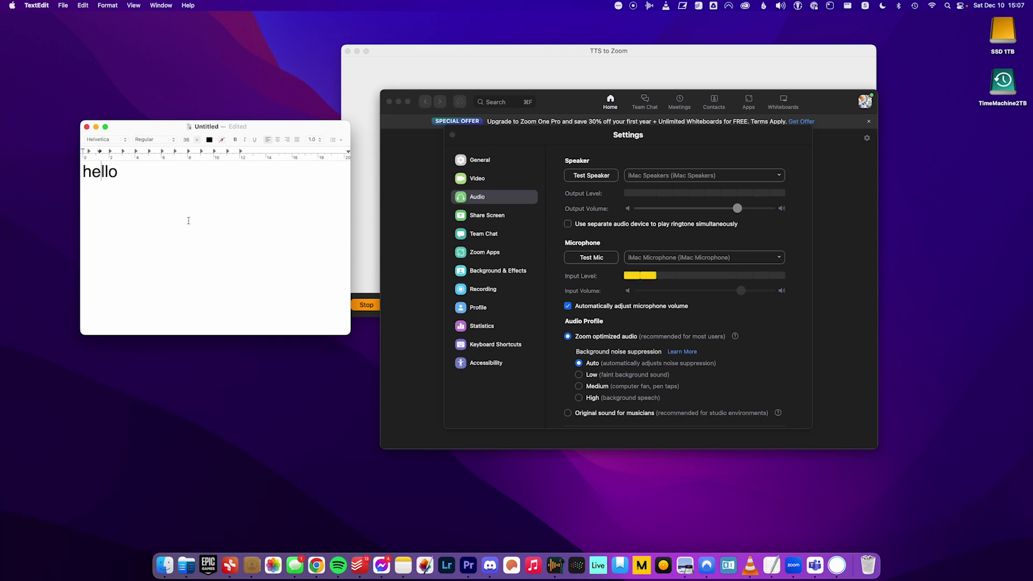
Step: Speak 'hello' aloud twice with the Speech shortcut, then type and select 'my name is millie'
double_click(98, 172)
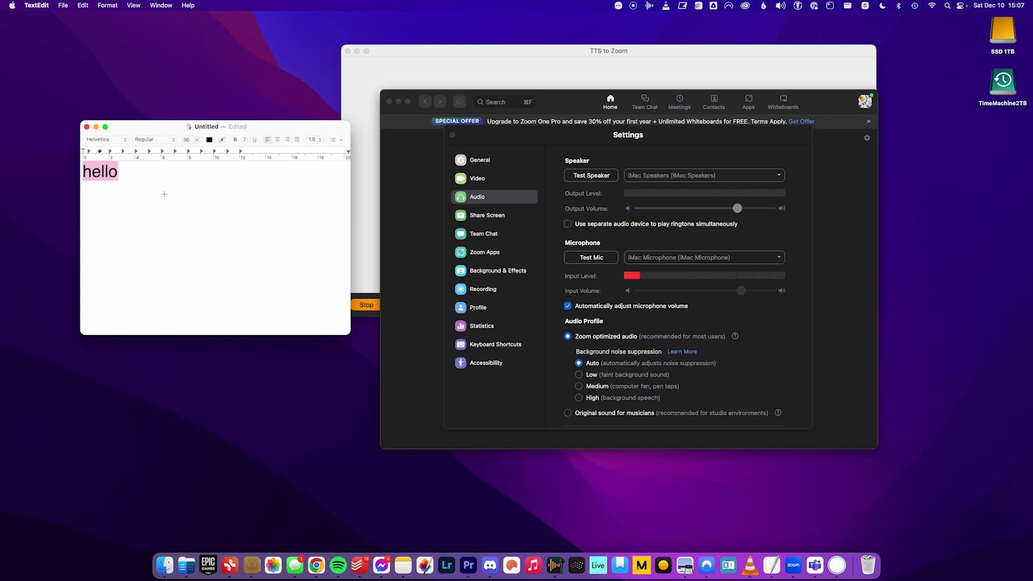
key("alt+Escape")
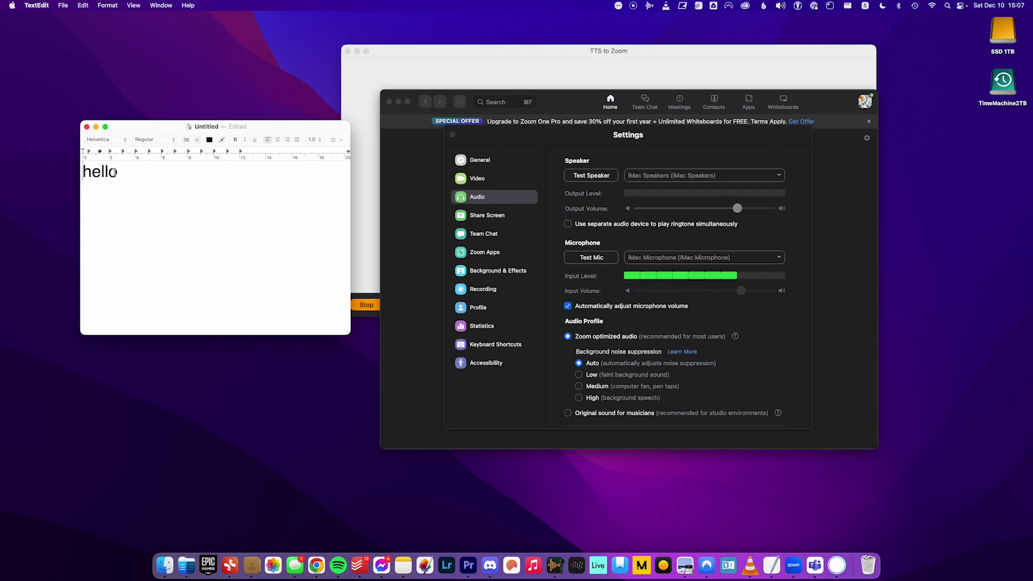
key("super+a")
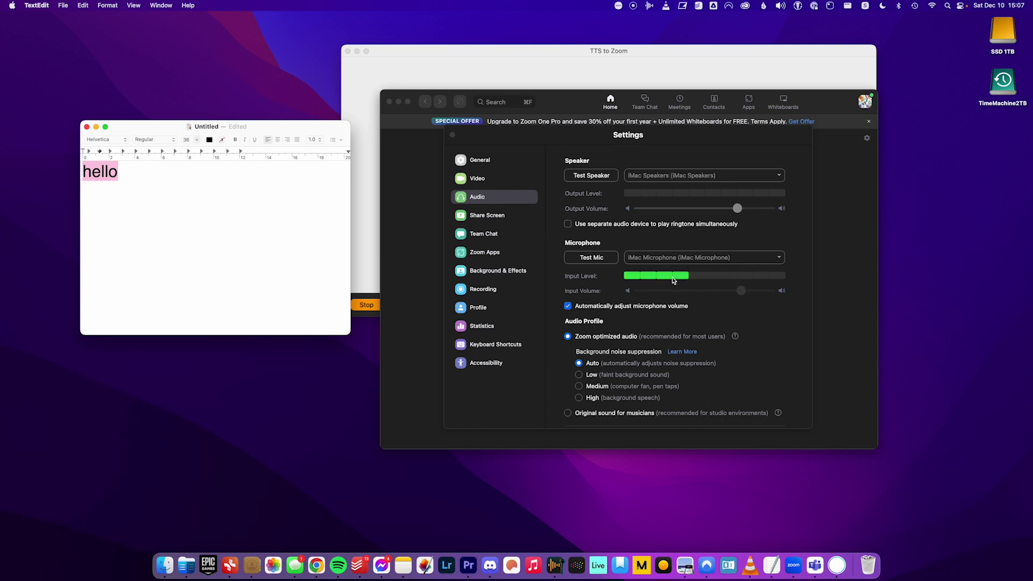
key("alt+Escape")
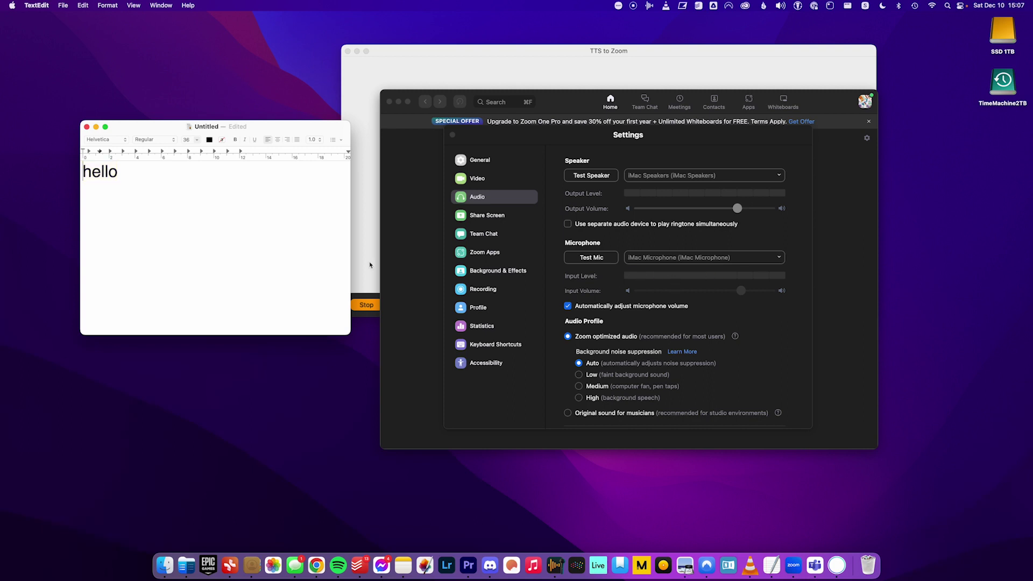
type("my name is millie")
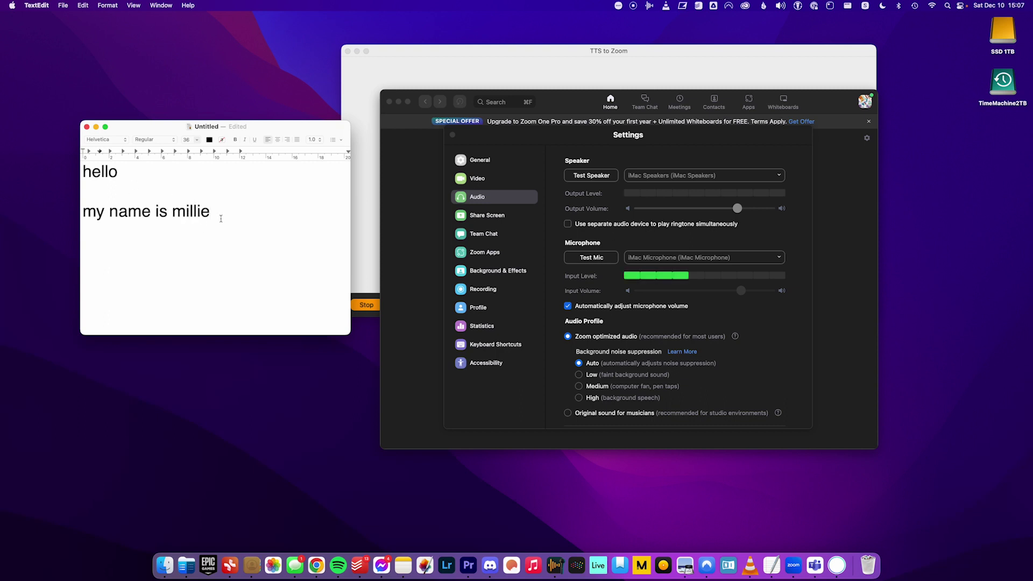
left_click_drag(221, 219, 87, 208)
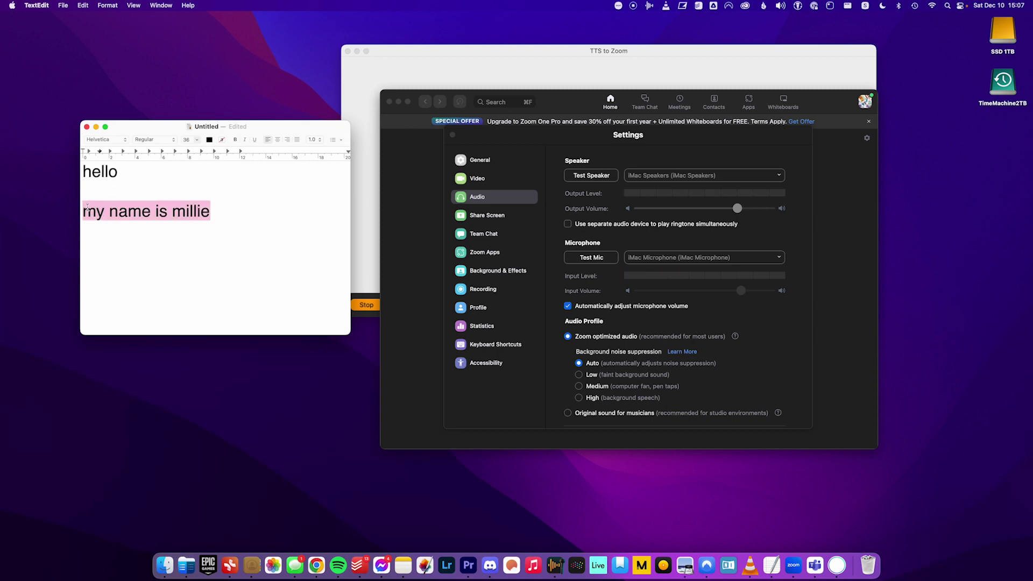
Step: Have 'my name is millie' spoken via the context menu's Start Speaking, then close Zoom's main window
right_click(138, 211)
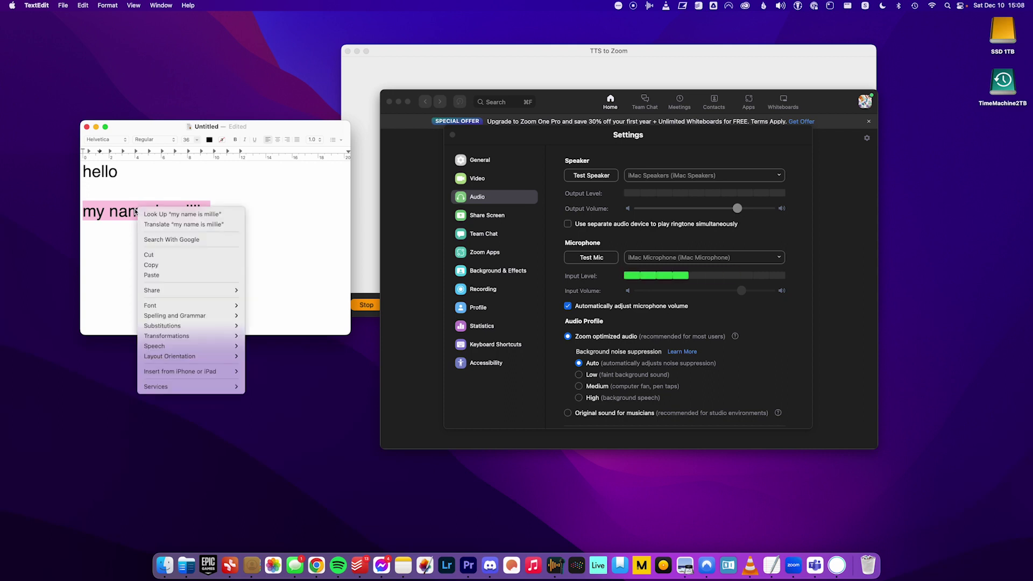
mouse_move(204, 354)
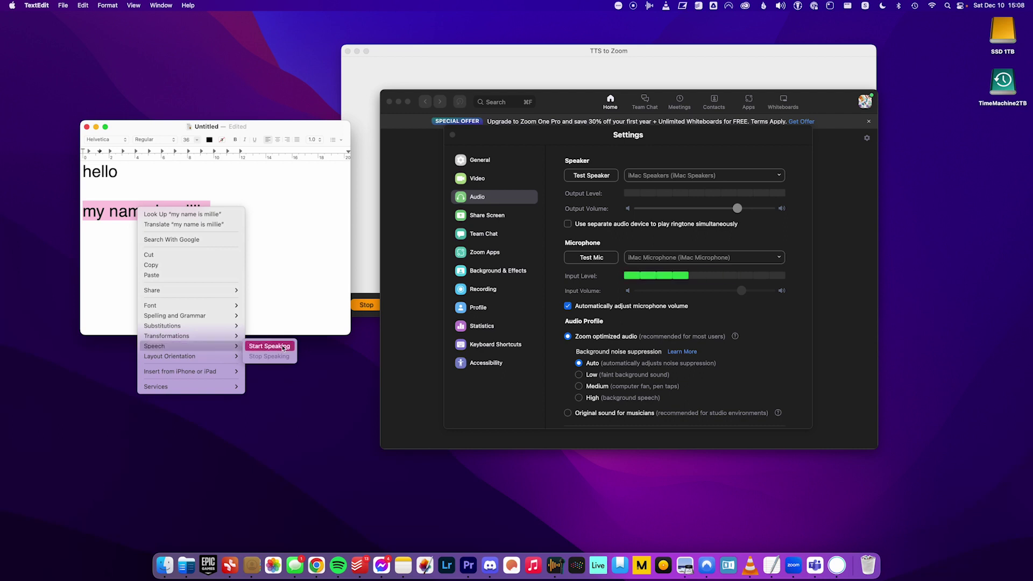
left_click(282, 346)
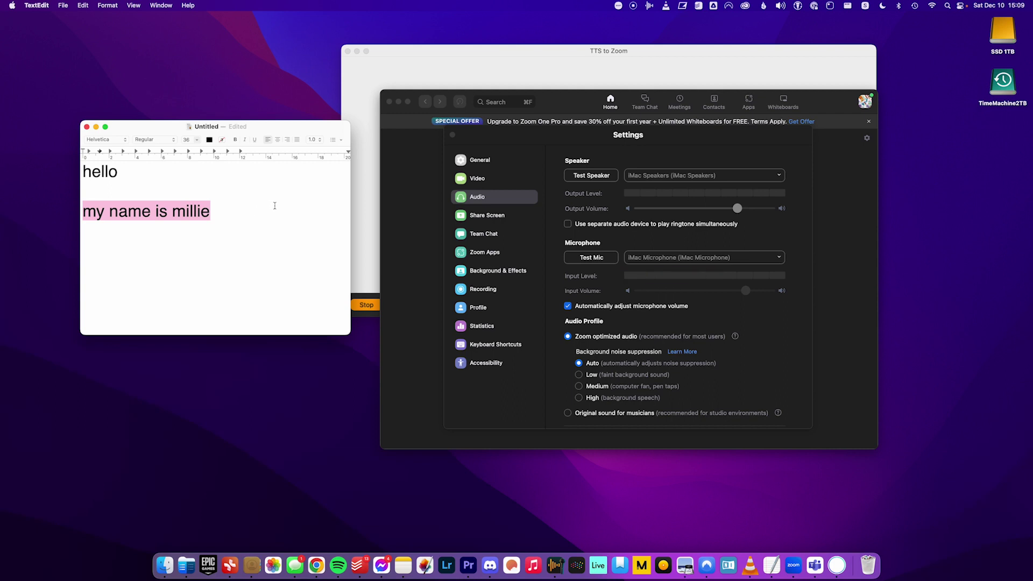
left_click(390, 102)
Step: Close Zoom Settings, then stop the TTS to Zoom session and close its window
left_click(452, 134)
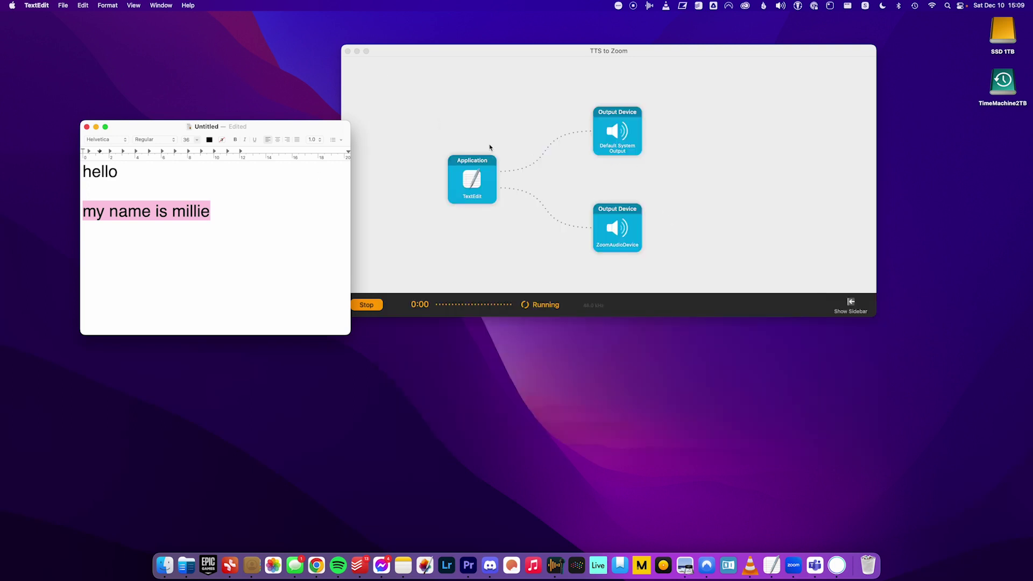
left_click_drag(321, 125, 292, 115)
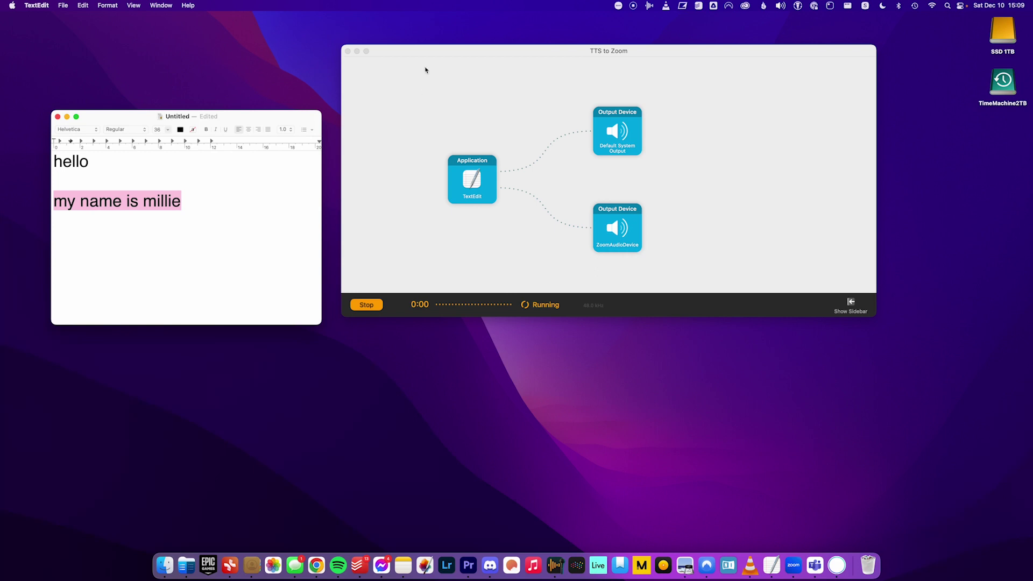
left_click_drag(418, 54, 438, 147)
left_click_drag(369, 144, 351, 137)
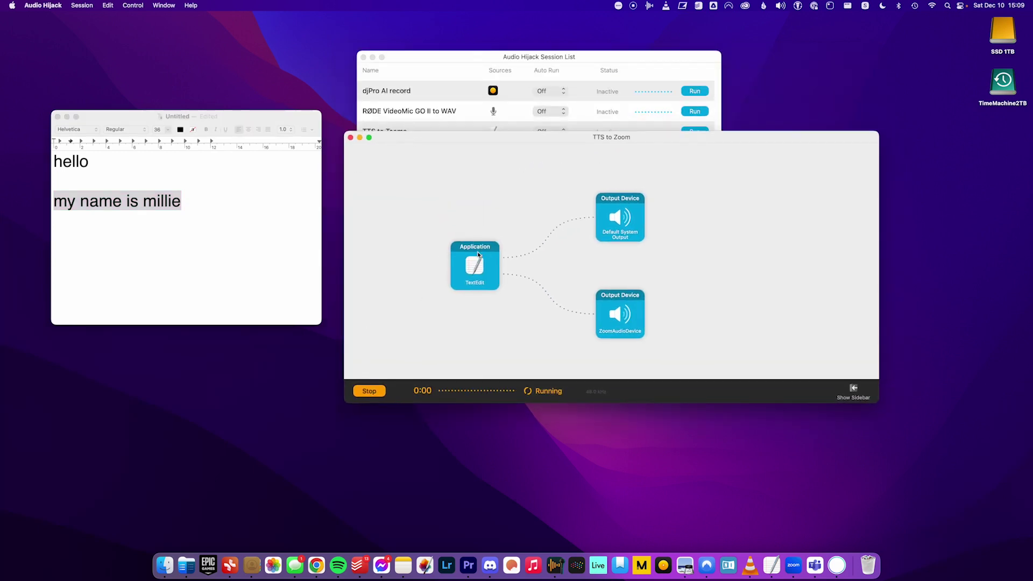
left_click(371, 392)
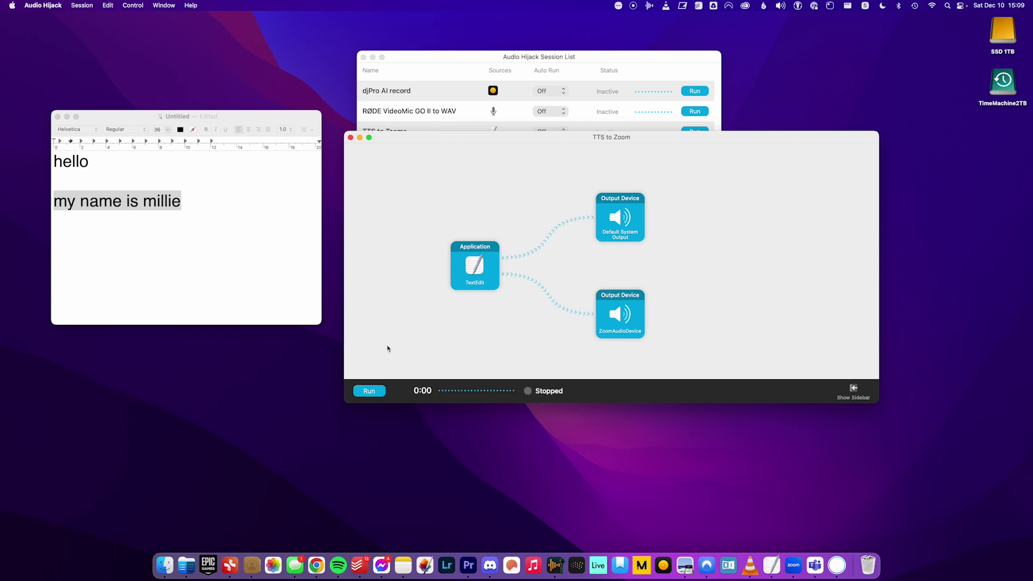
left_click(350, 138)
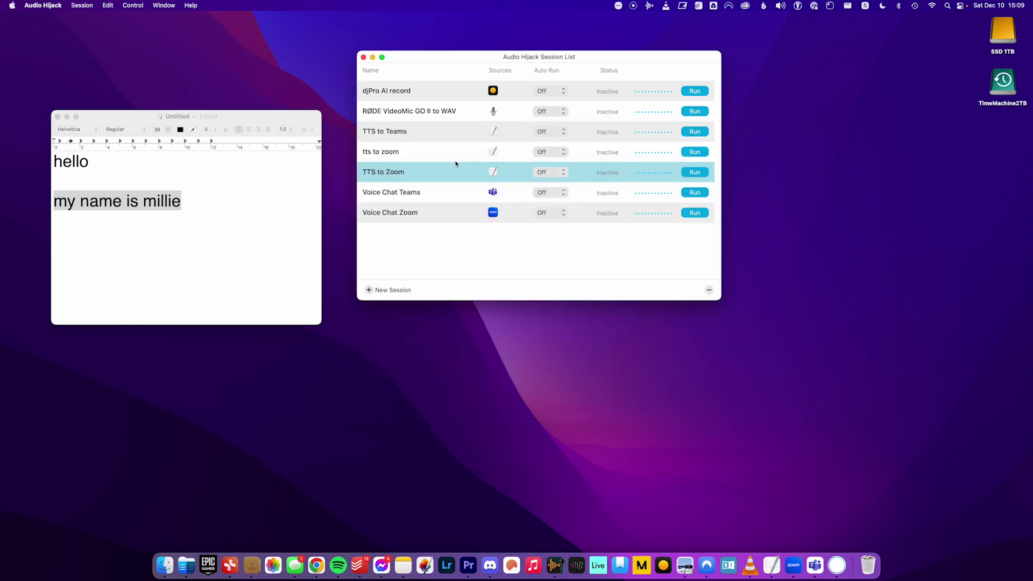
Step: Run the TTS to Teams session and open its window alongside the Session List
left_click(406, 135)
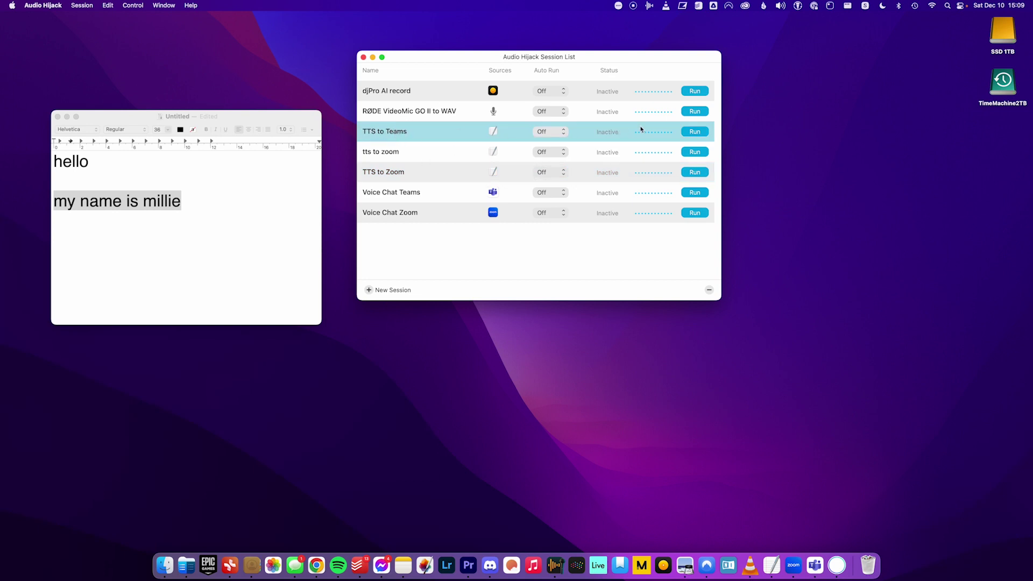
left_click(691, 133)
double_click(393, 134)
left_click_drag(589, 104, 549, 104)
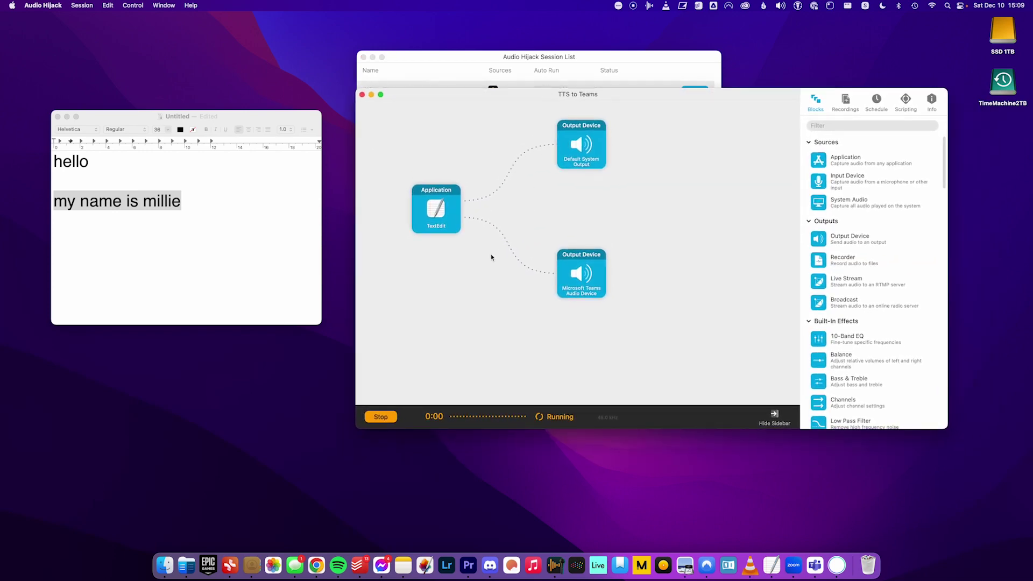
left_click_drag(508, 92, 492, 119)
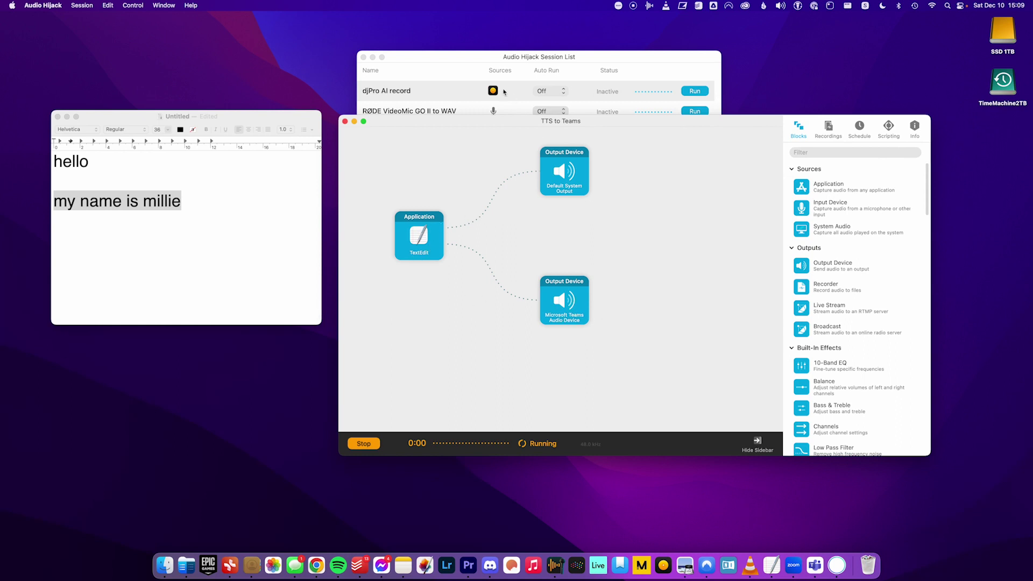
left_click(449, 63)
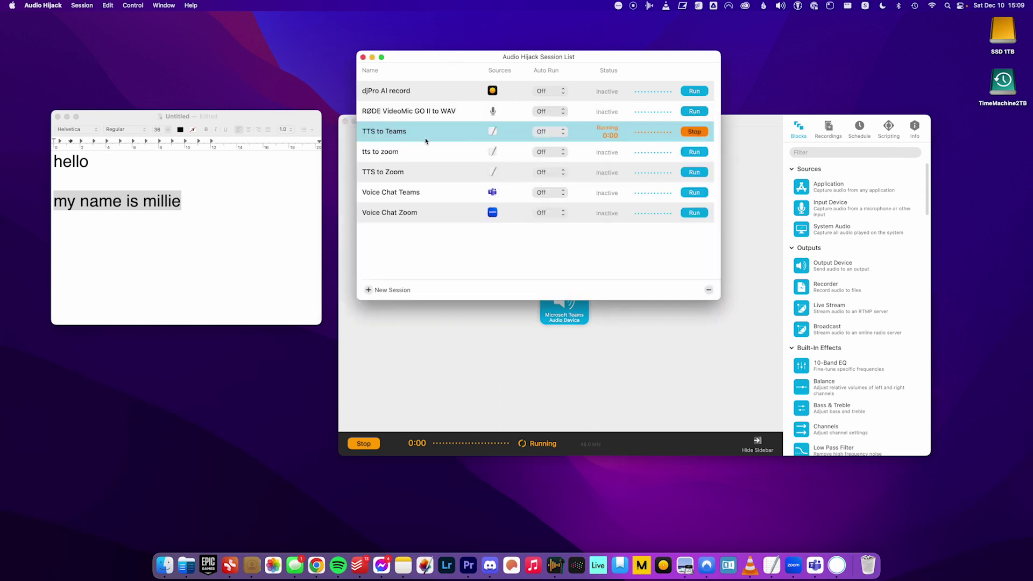
Step: Close the stray TTS to Zoom window, reopen TTS to Teams, and switch to Microsoft Teams
double_click(387, 172)
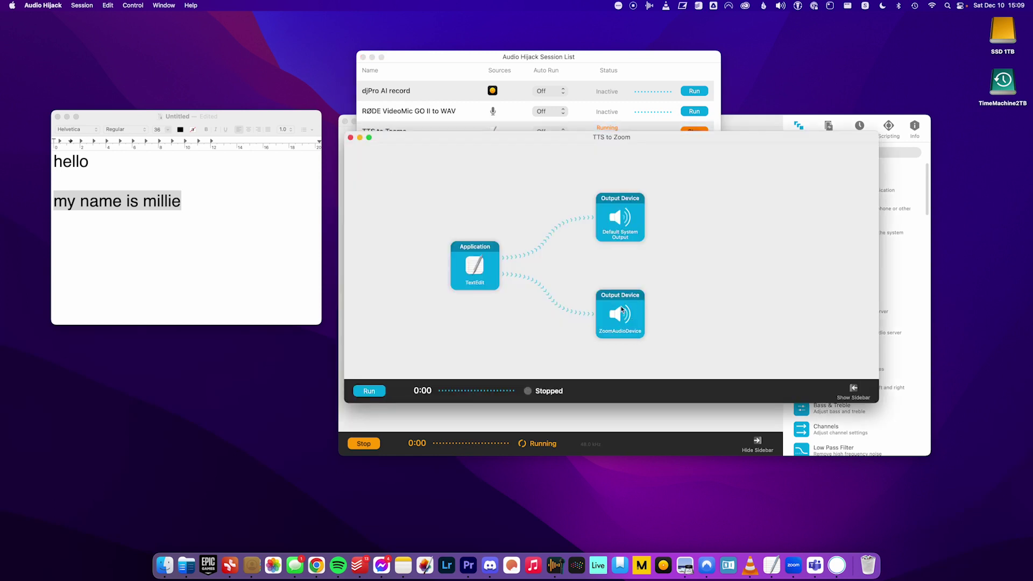
left_click(351, 137)
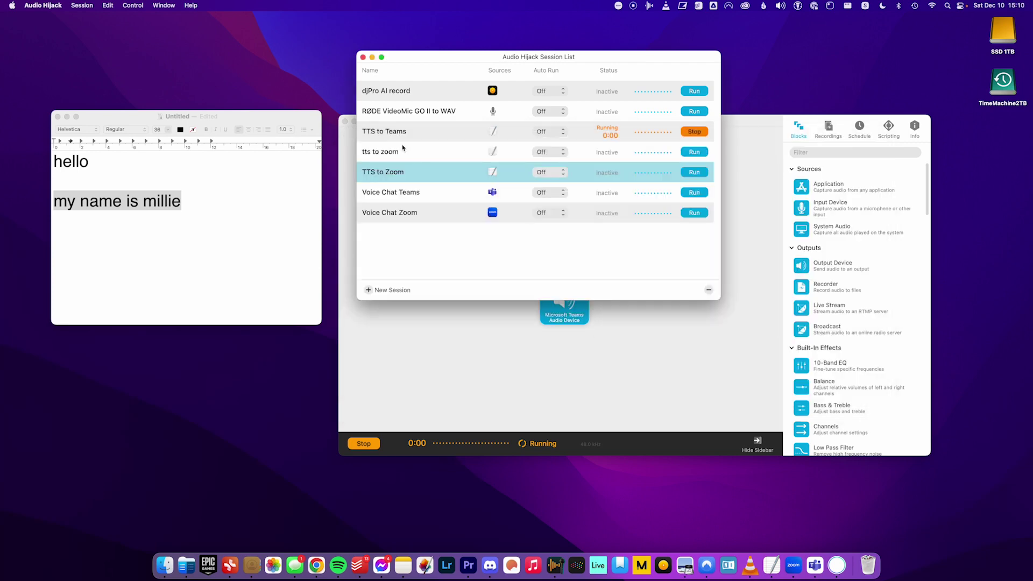
double_click(390, 133)
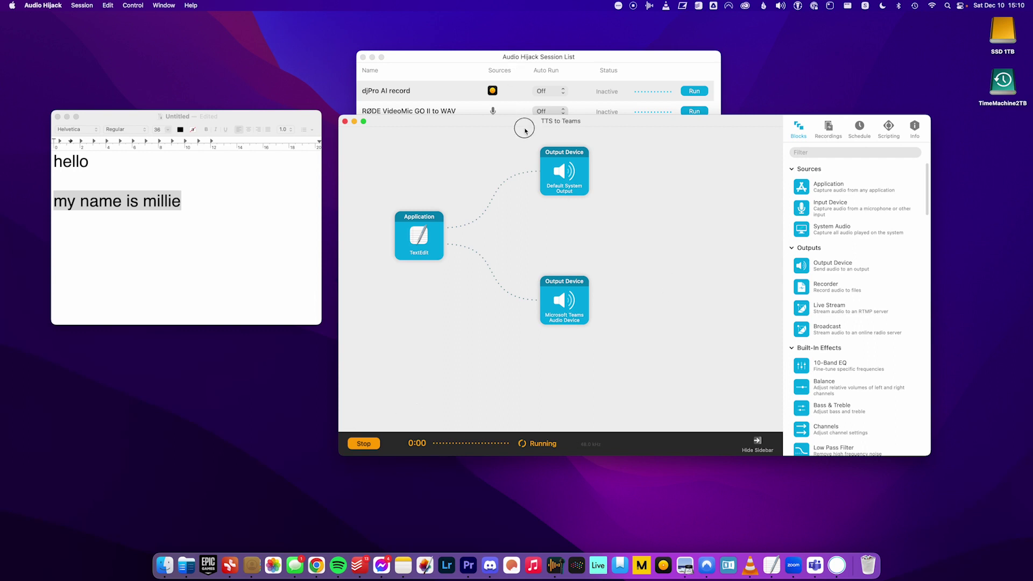
mouse_move(553, 119)
left_mouse_down()
mouse_move(599, 185)
mouse_move(567, 118)
left_mouse_up()
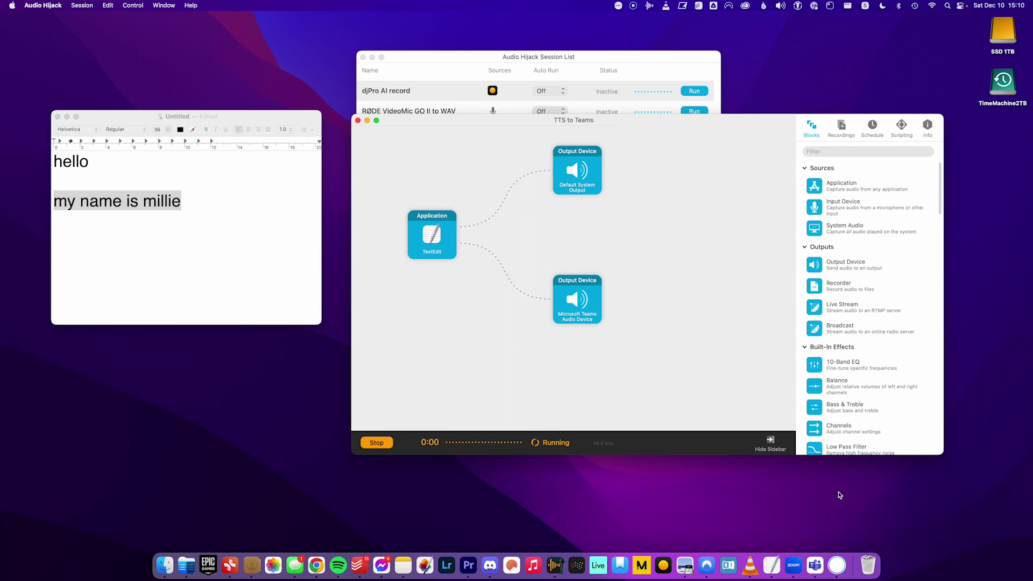
left_click(816, 566)
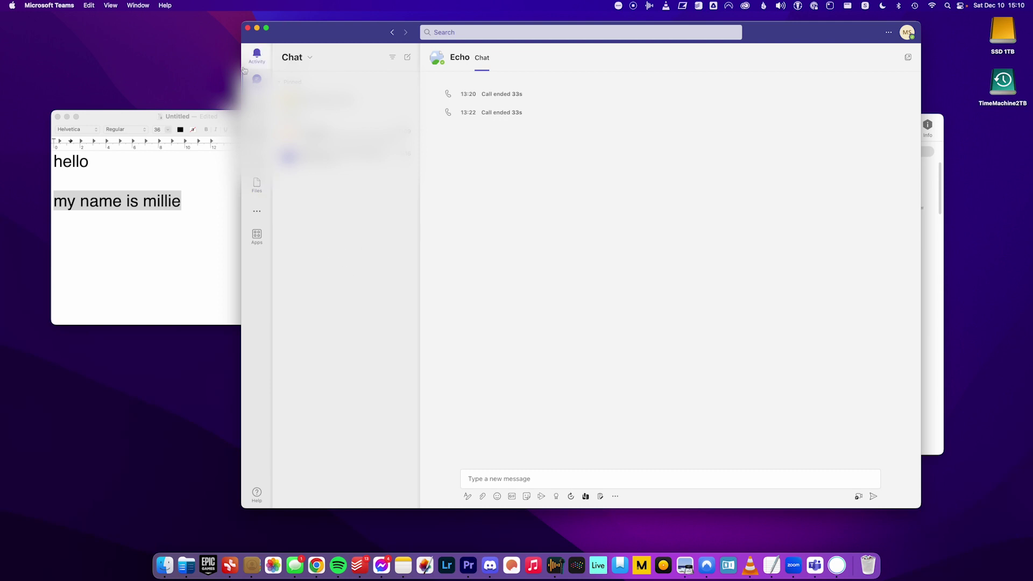
Step: Choose Microsoft Teams > Preferences to show Settings on the General page
left_click(49, 6)
left_click(40, 34)
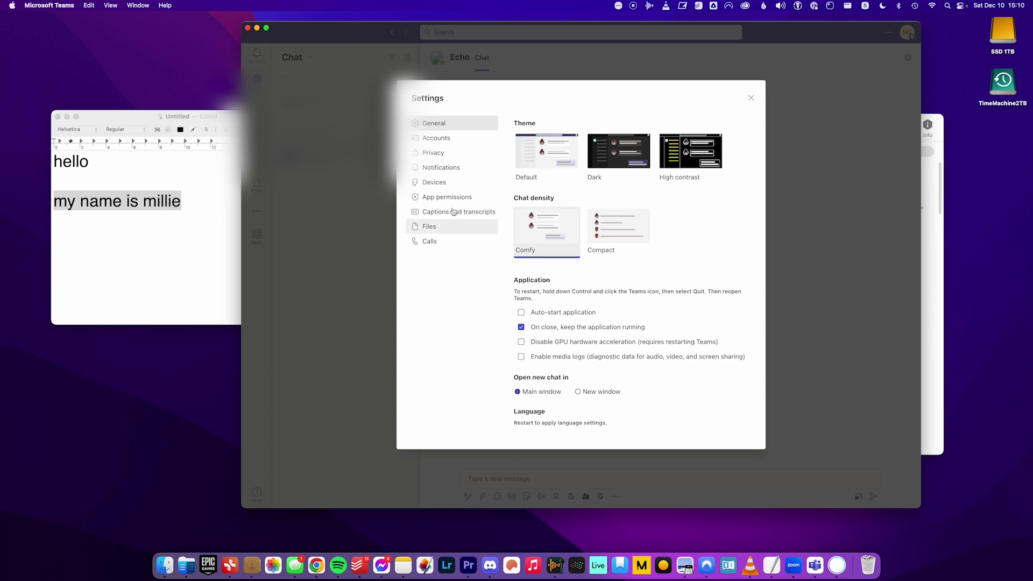
Step: Show Teams' Devices settings and review the microphone list, keeping iMac Microphone selected
left_click(442, 184)
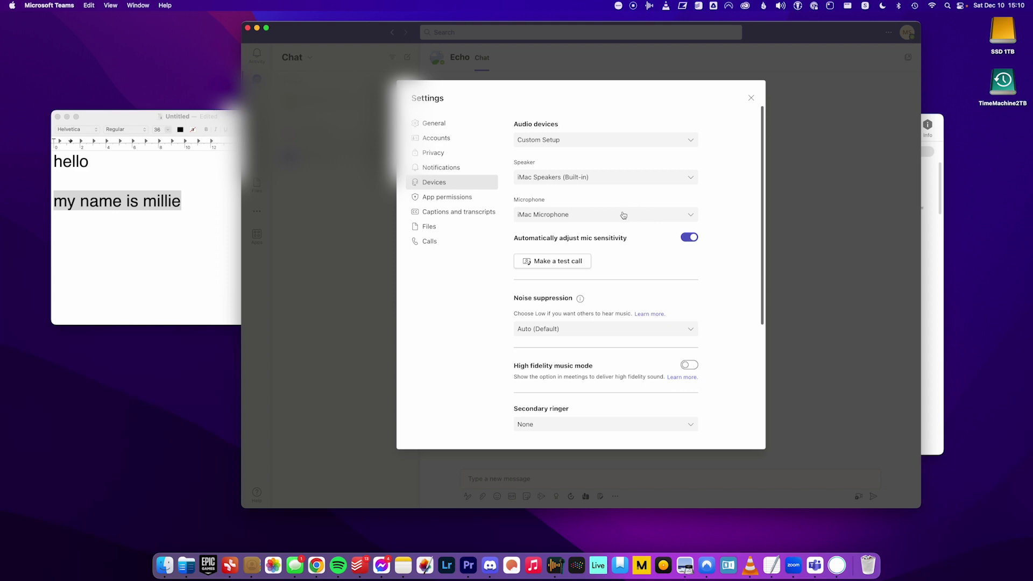
left_click(660, 215)
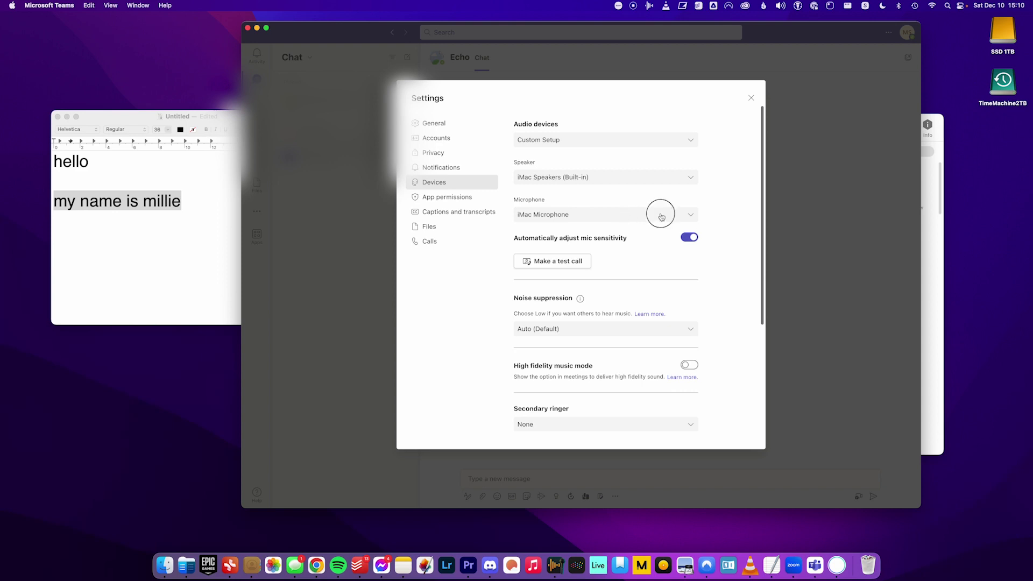
left_click(726, 208)
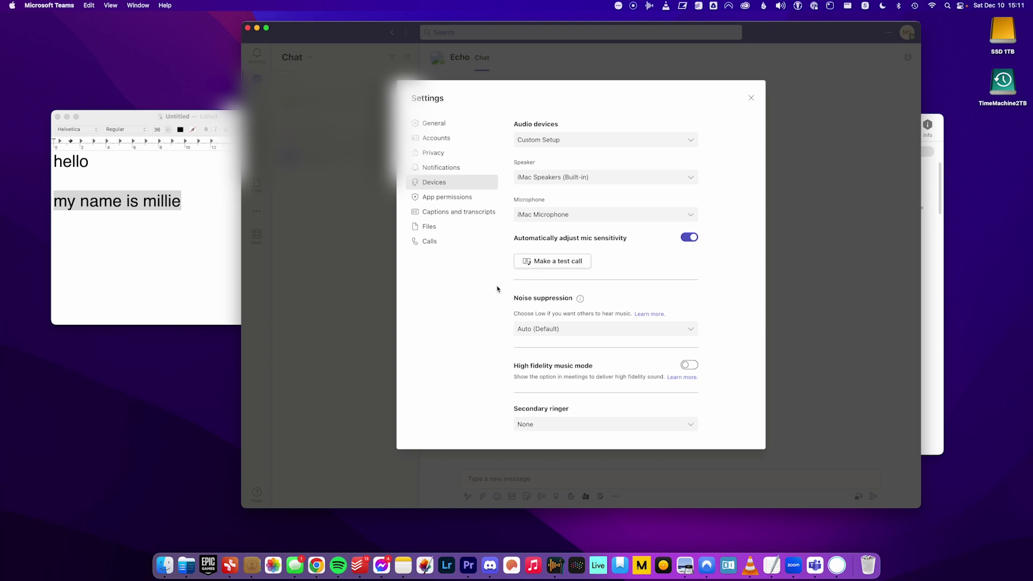
Step: Run an Echo test call where TextEdit speaks the selected line, then hang up and close Teams
left_click(552, 264)
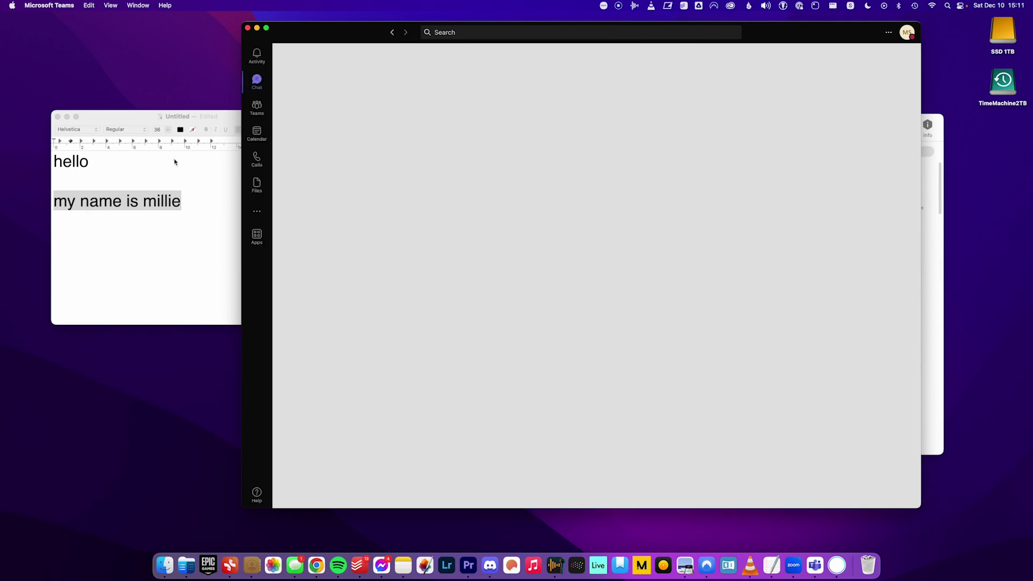
left_click(136, 118)
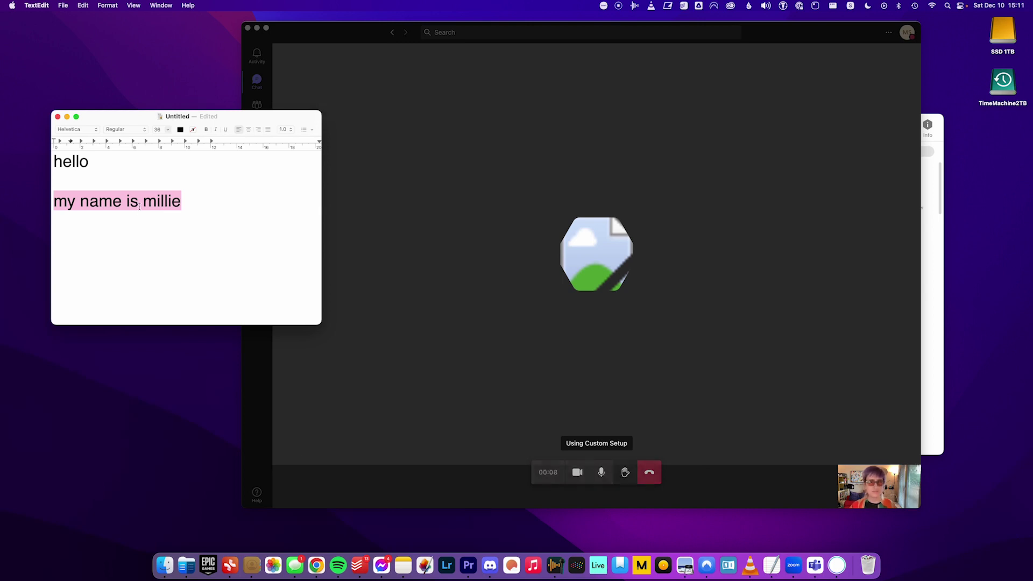
key("alt+Escape")
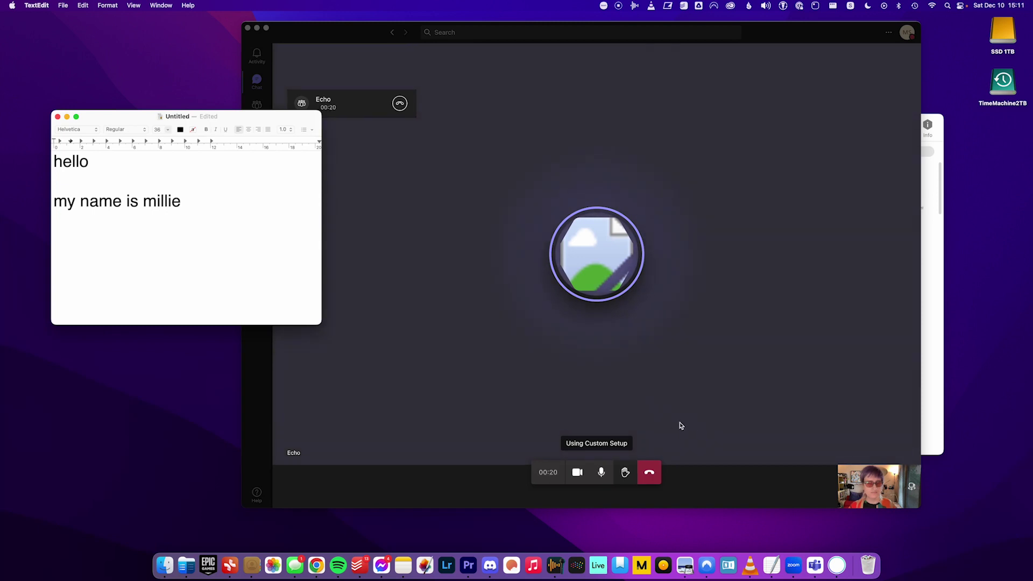
left_click(650, 475)
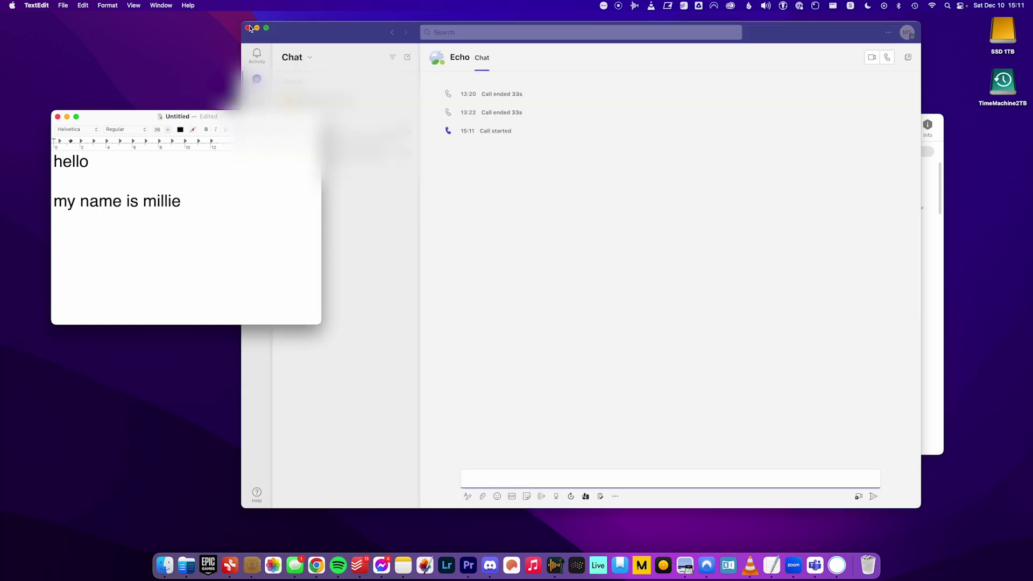
left_click(248, 28)
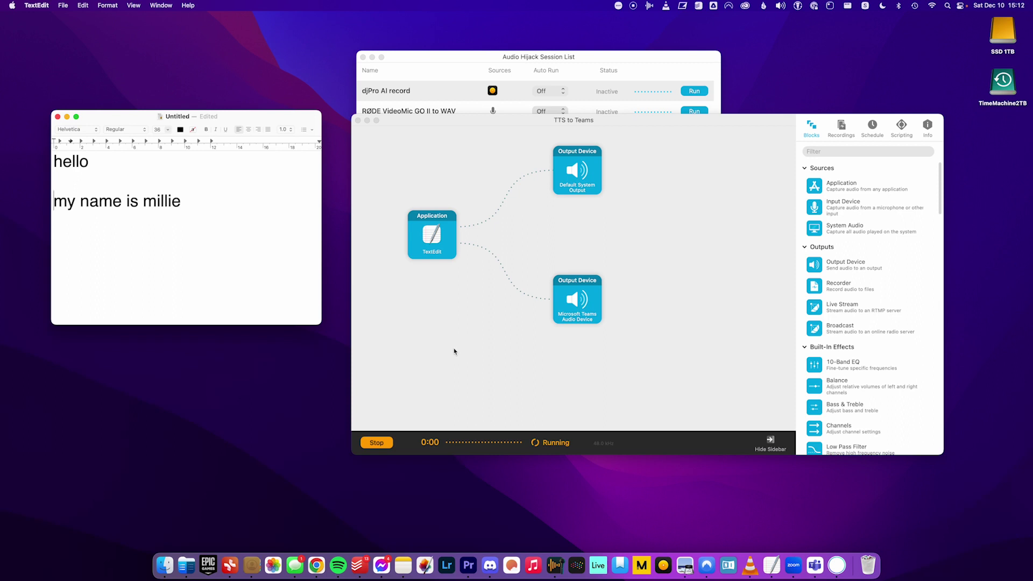
left_click_drag(499, 120, 415, 146)
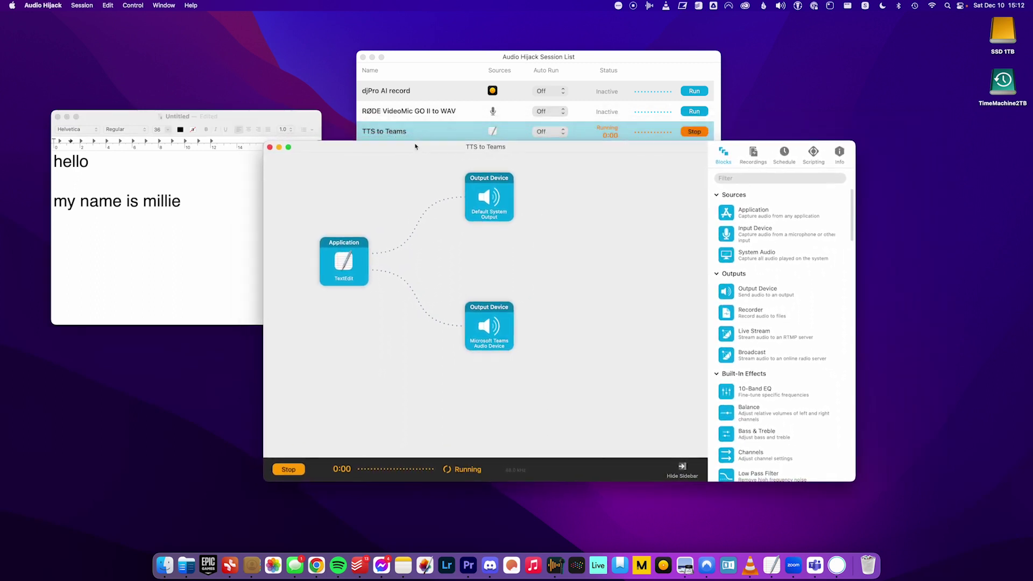